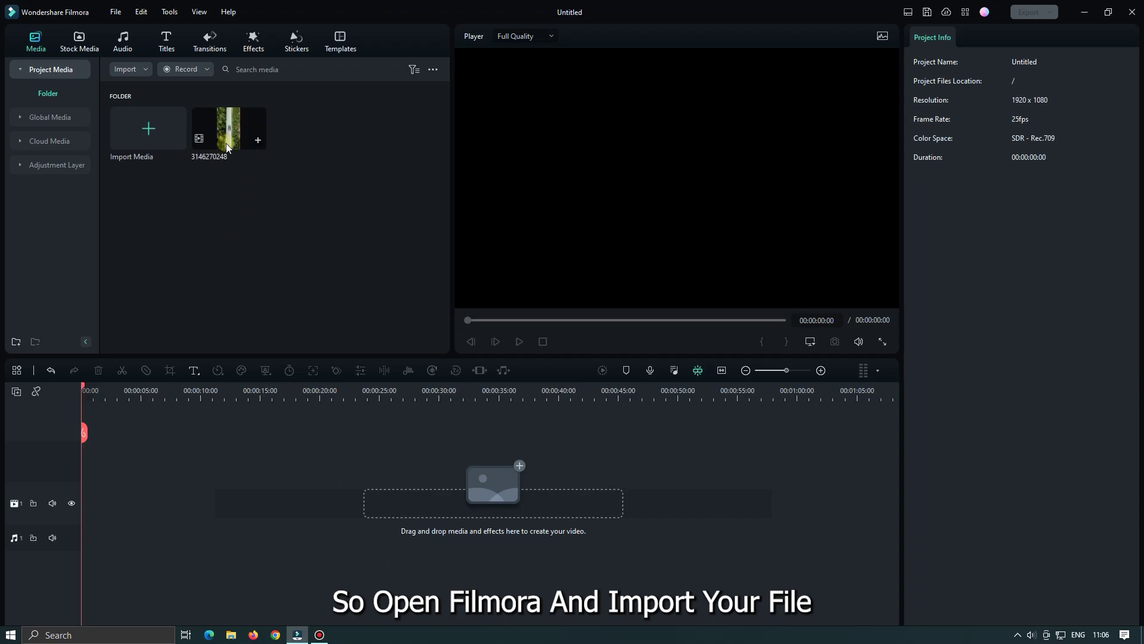
{"action": "left_click", "coordinate": [247, 156]}
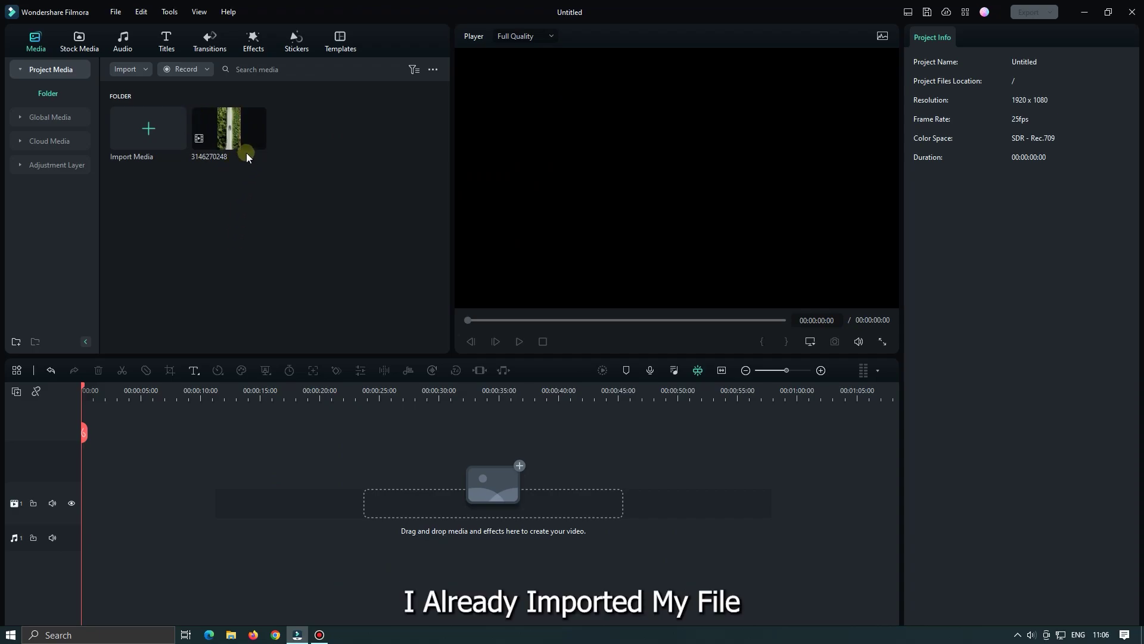
{"action": "left_click", "coordinate": [223, 133]}
{"action": "left_click", "coordinate": [519, 341]}
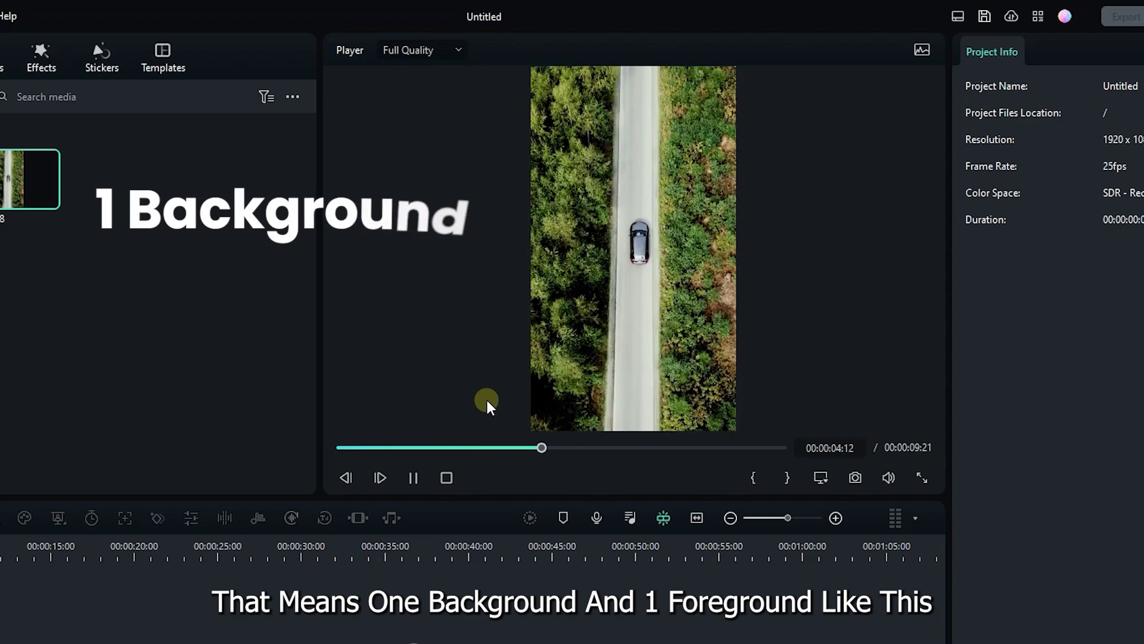
{"action": "left_click", "coordinate": [416, 478]}
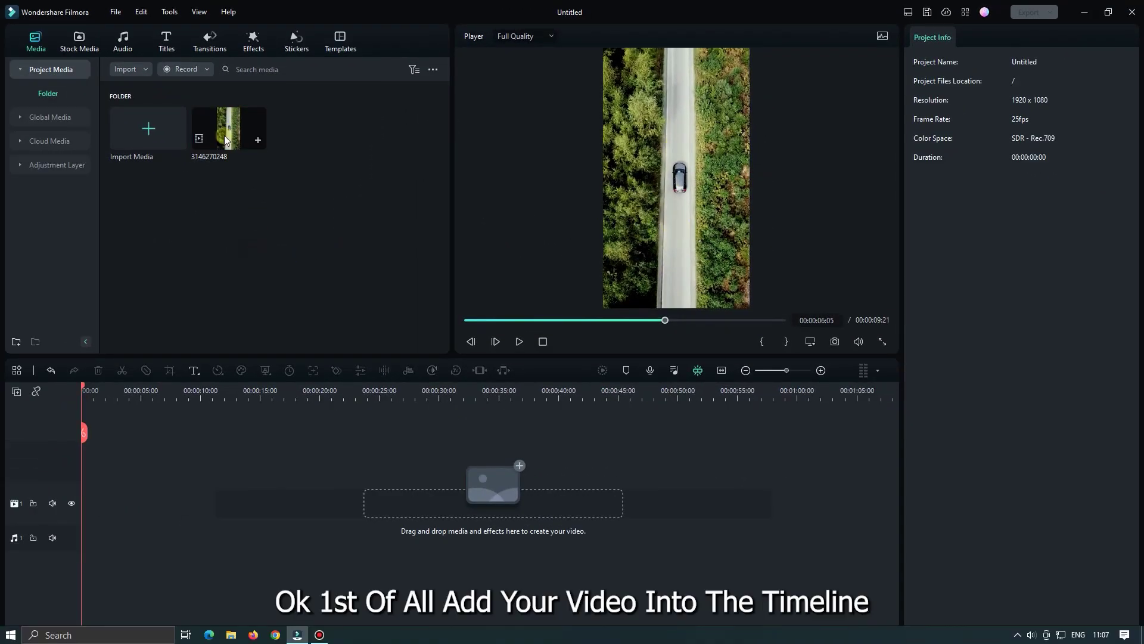
{"action": "left_click_drag", "start_coordinate": [229, 128], "coordinate": [76, 504]}
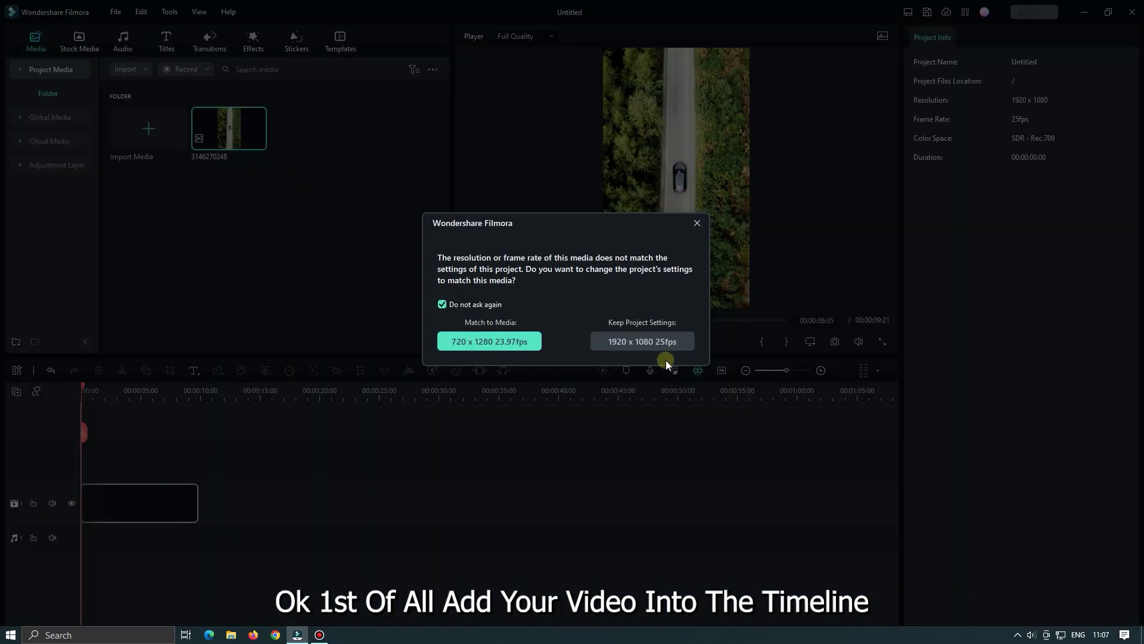
{"action": "left_click", "coordinate": [660, 342]}
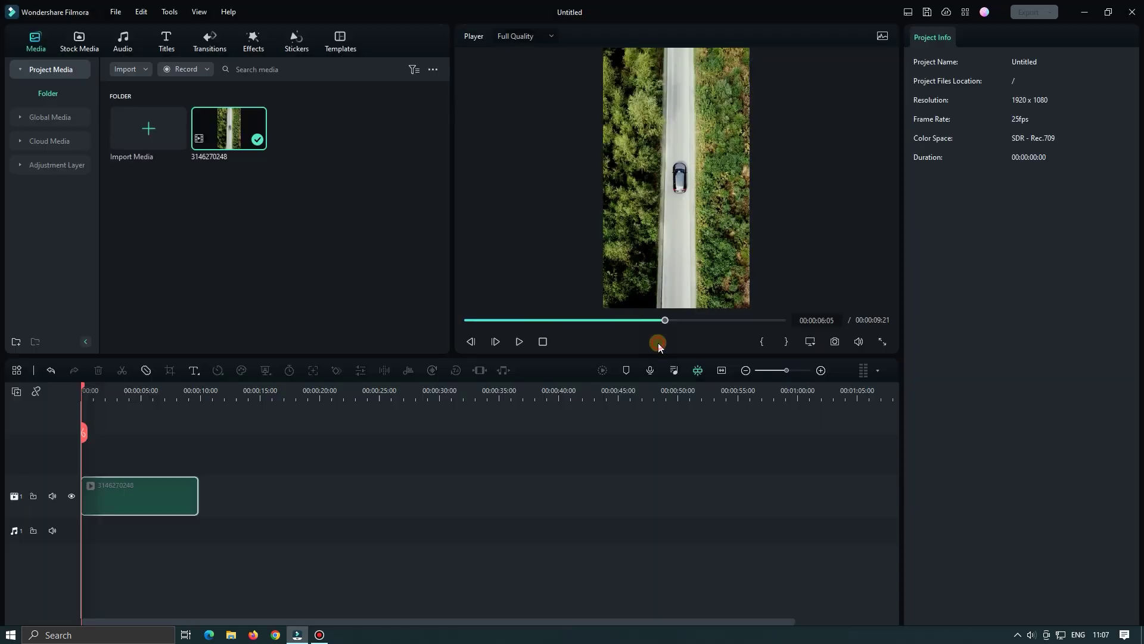
{"action": "left_click_drag", "start_coordinate": [179, 391], "coordinate": [229, 394]}
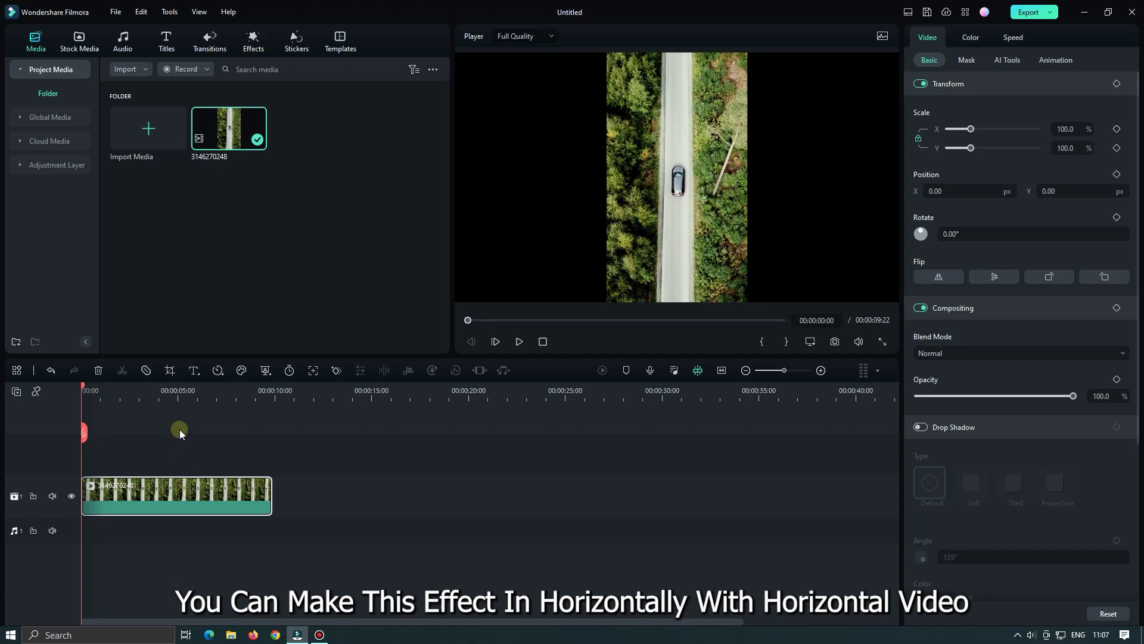
{"action": "left_click", "coordinate": [118, 12]}
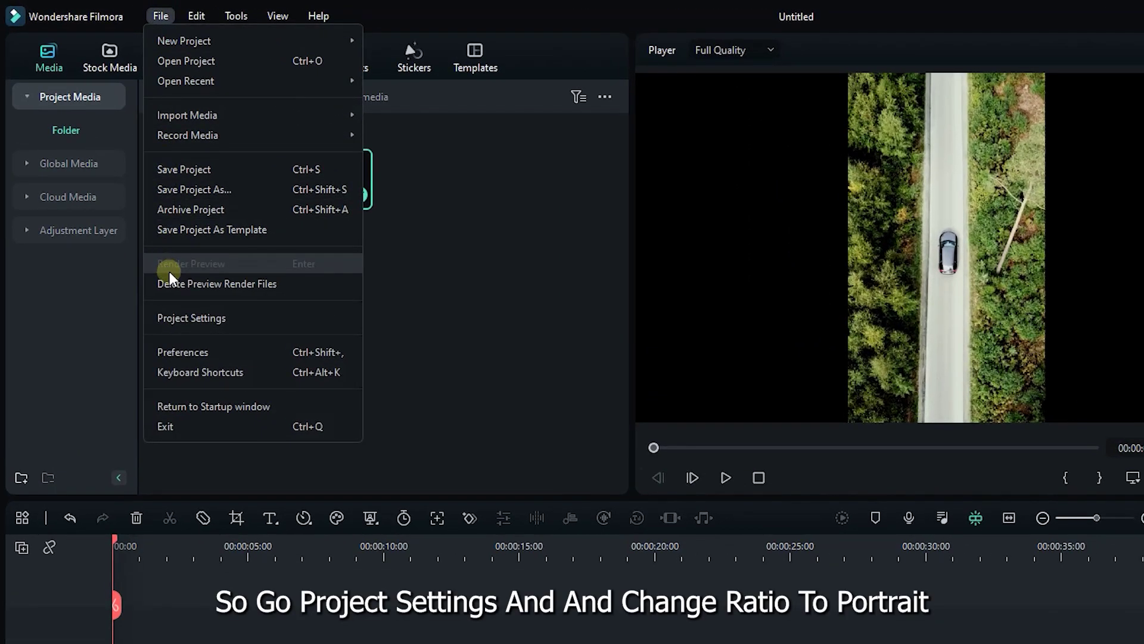
- Set the project settings to 9:16 portrait (1080 x 1920) at 60 fps
{"action": "left_click", "coordinate": [184, 315]}
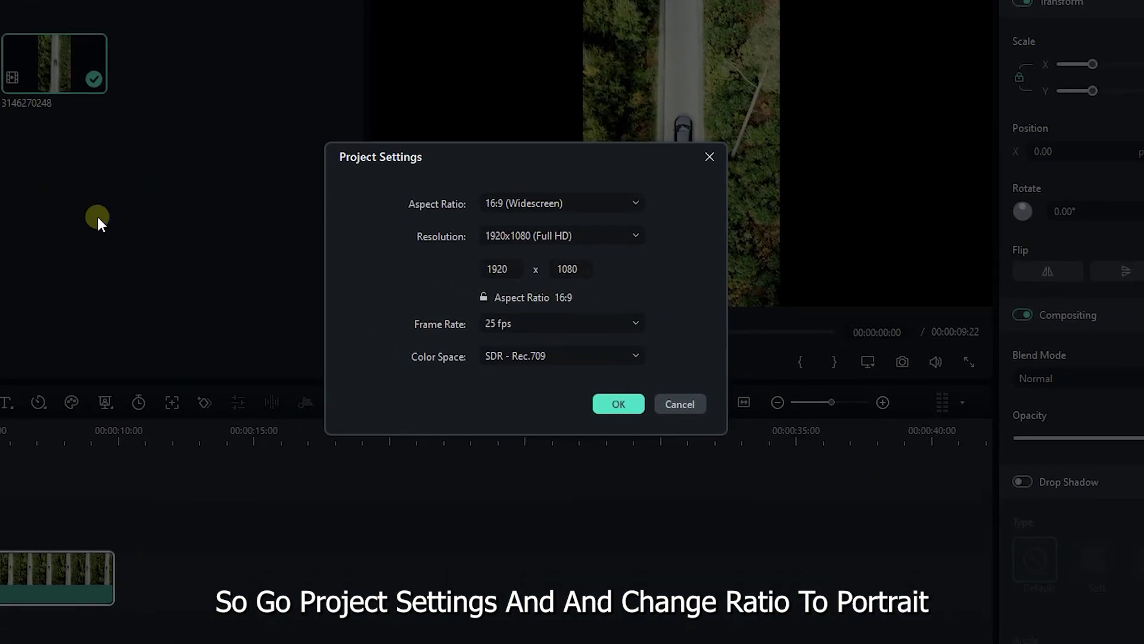
{"action": "left_click", "coordinate": [563, 207]}
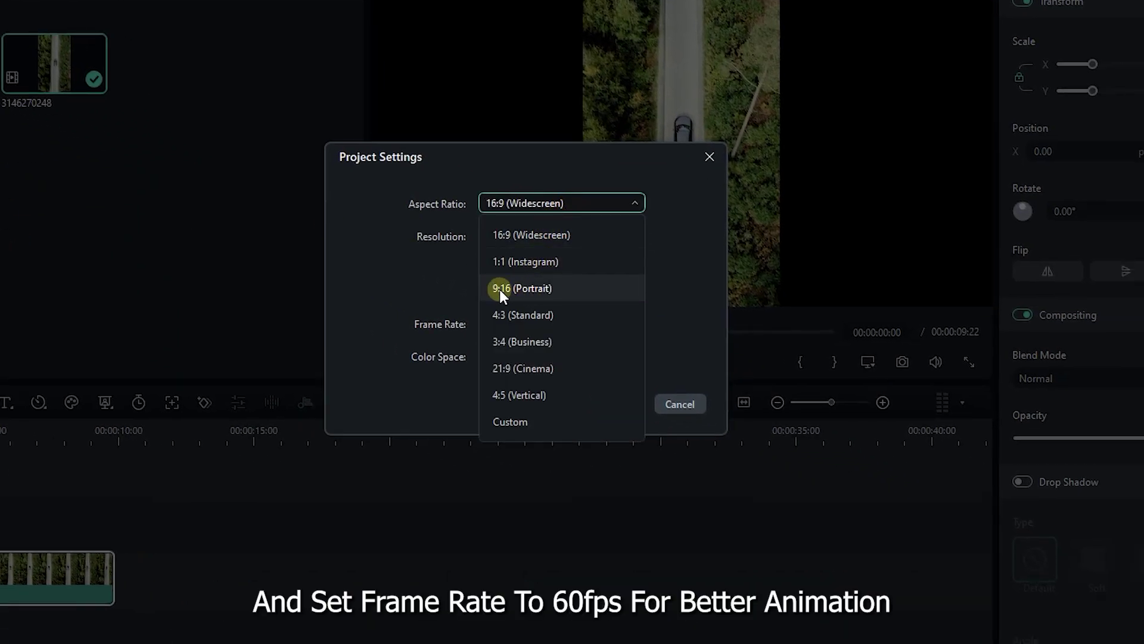
{"action": "left_click", "coordinate": [528, 287]}
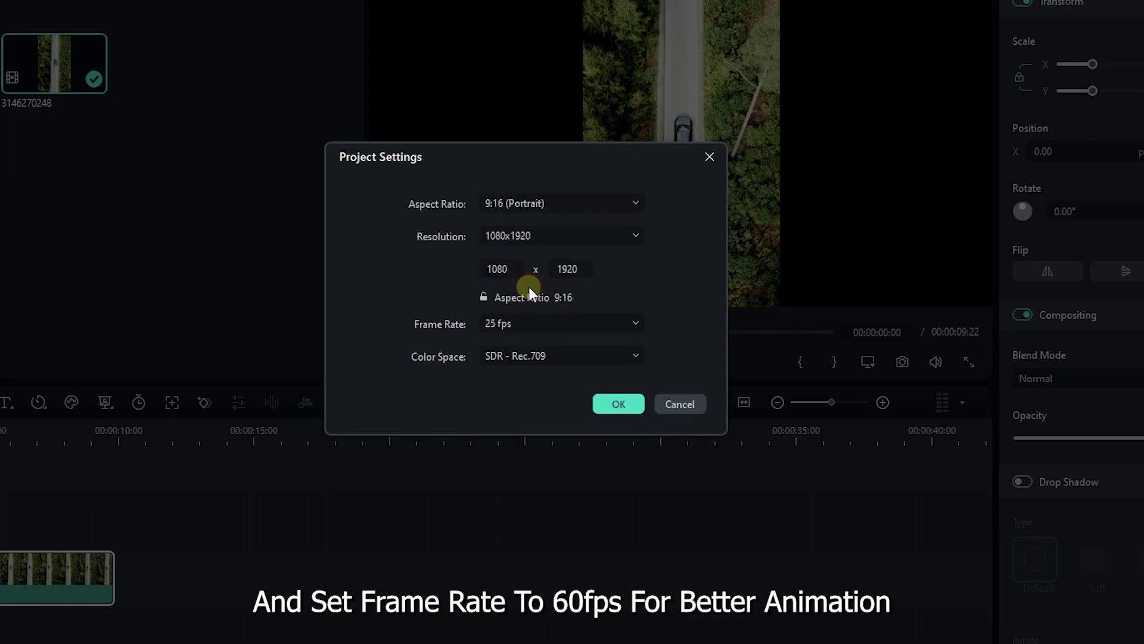
{"action": "left_click", "coordinate": [520, 327]}
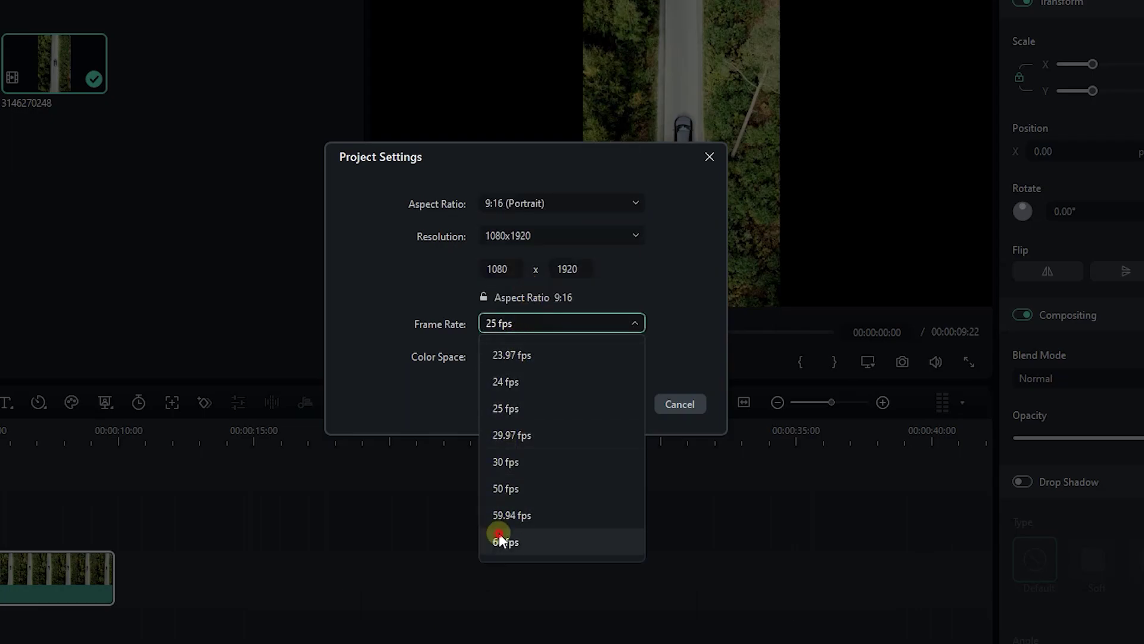
{"action": "left_click", "coordinate": [503, 540]}
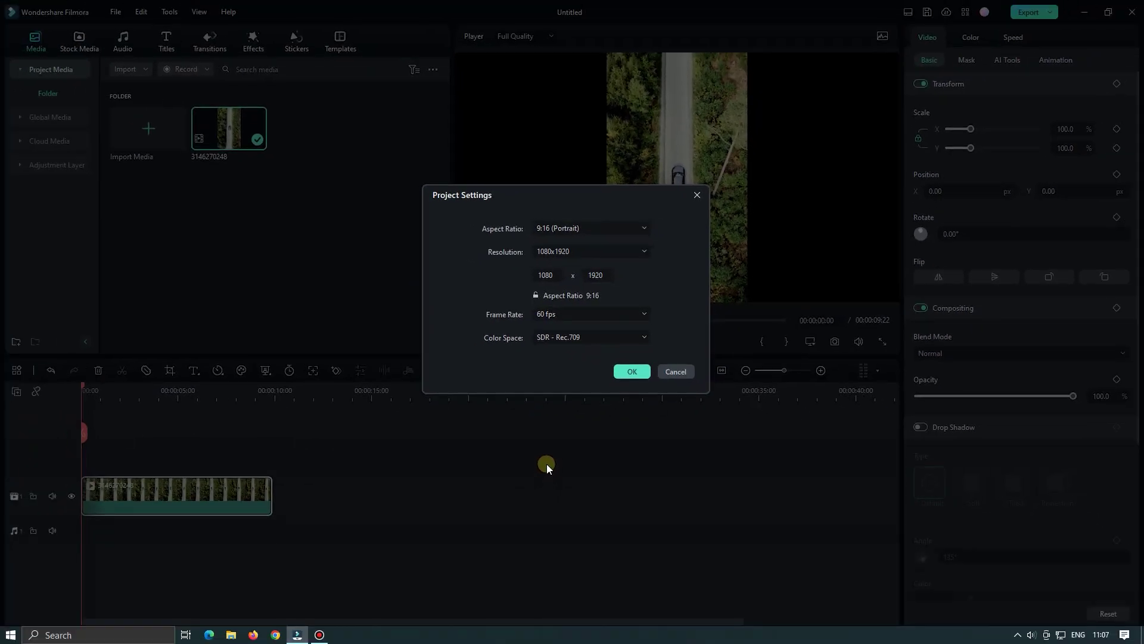
{"action": "left_click", "coordinate": [628, 372]}
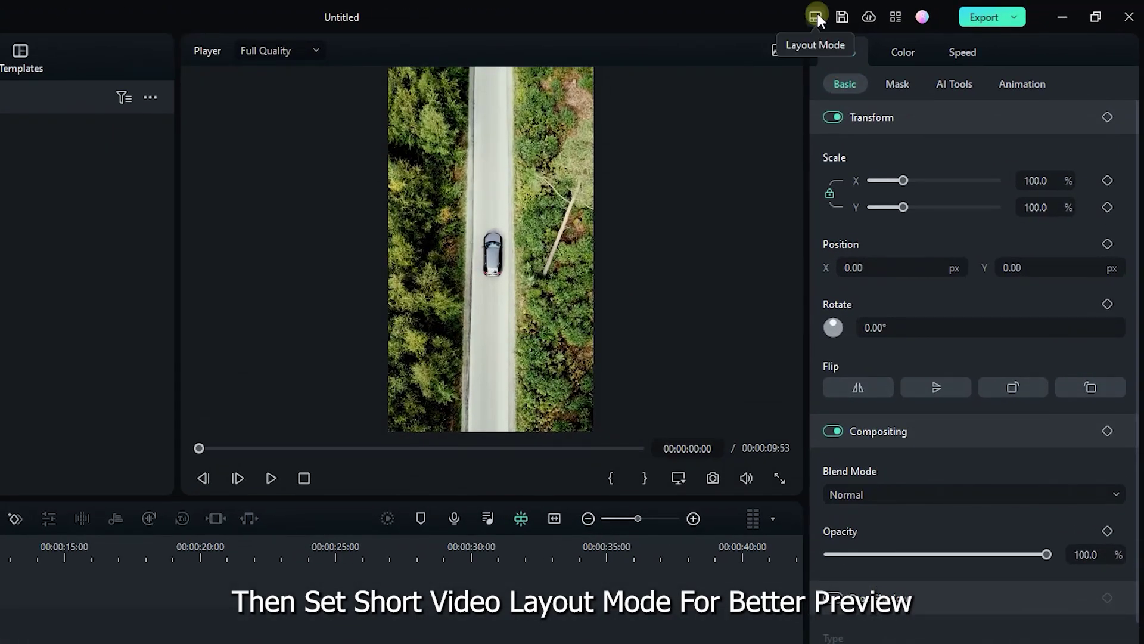
- Switch the workspace to the Short Video layout for a tall portrait preview
{"action": "left_click", "coordinate": [816, 14]}
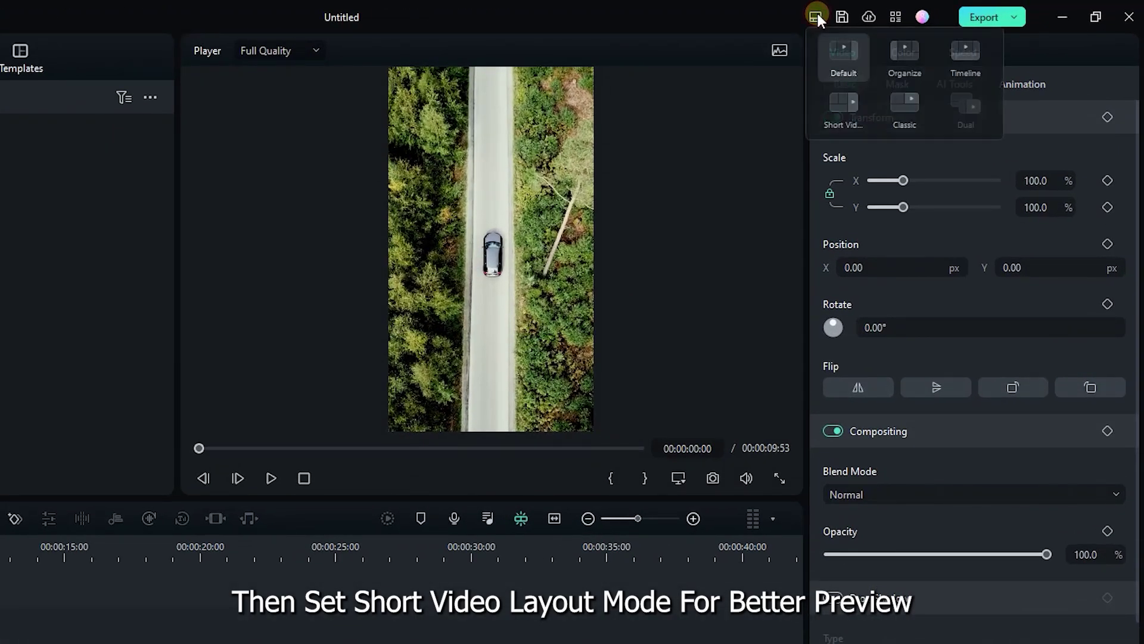
{"action": "left_click", "coordinate": [845, 109]}
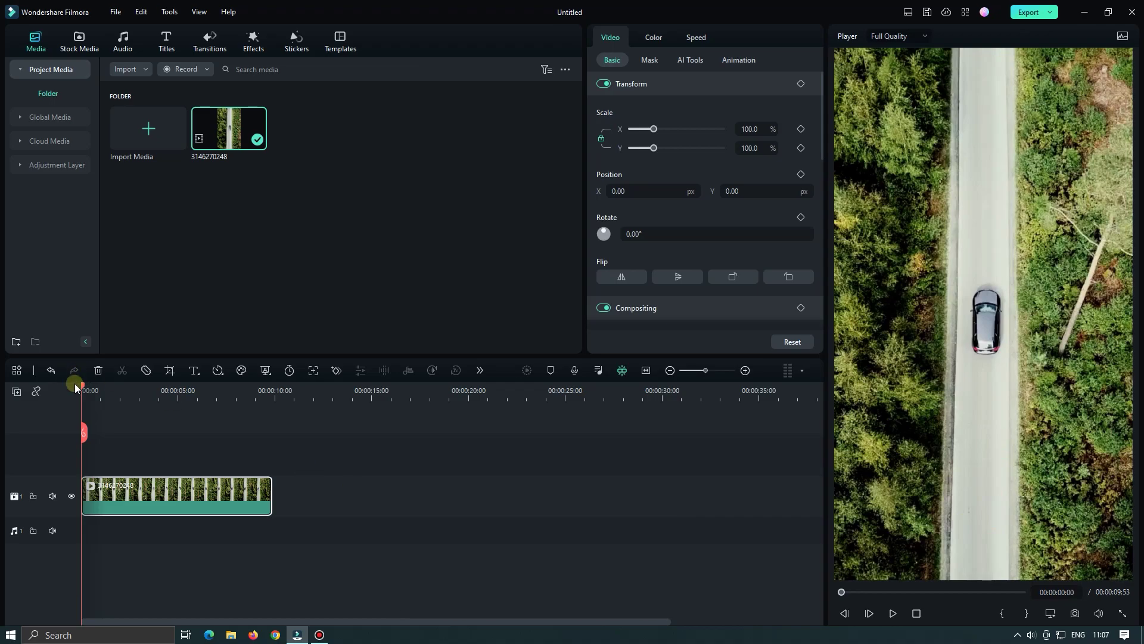
{"action": "mouse_move", "coordinate": [83, 387]}
{"action": "left_mouse_down"}
{"action": "mouse_move", "coordinate": [108, 388]}
{"action": "mouse_move", "coordinate": [84, 386]}
{"action": "left_mouse_up"}
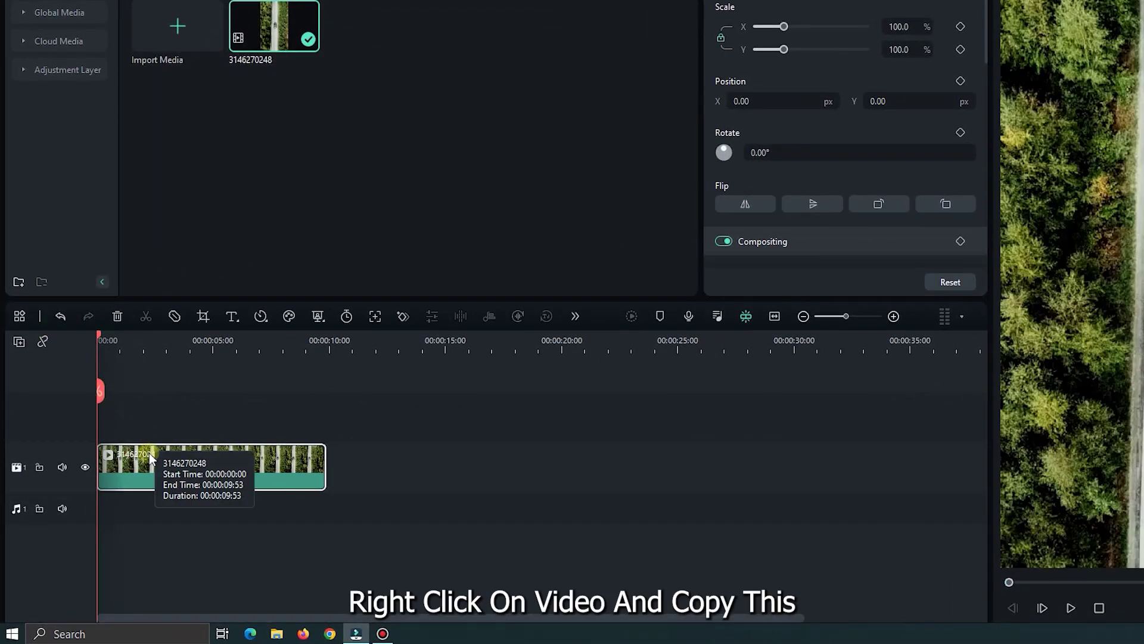
- Paste a copy of the road clip onto a new track 2 and hide track 1
{"action": "right_click", "coordinate": [149, 456]}
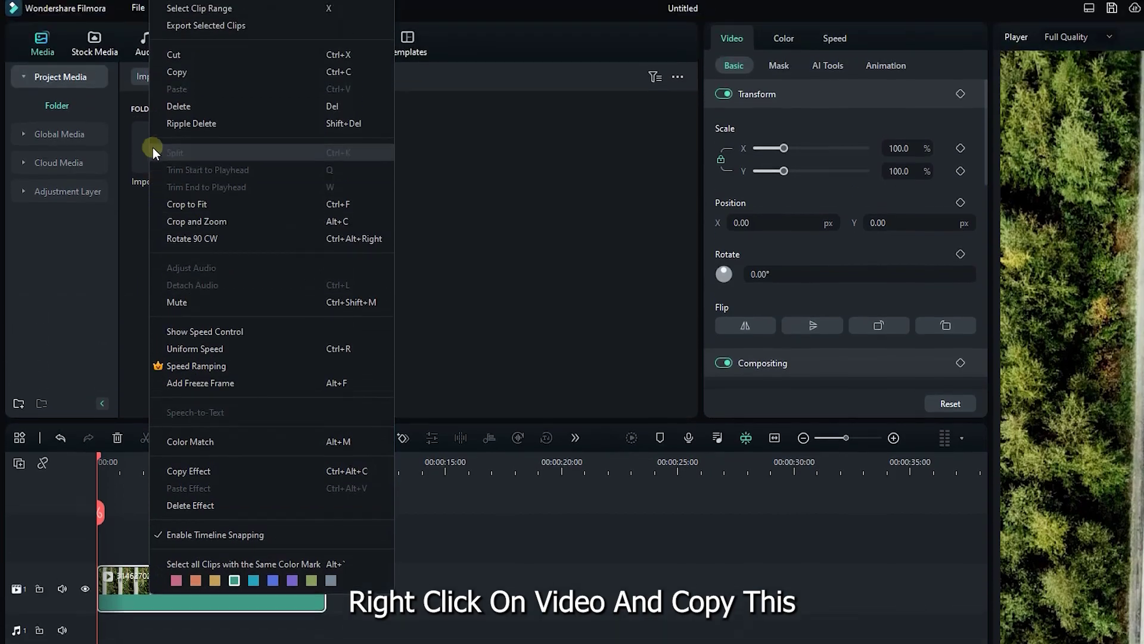
{"action": "left_click", "coordinate": [168, 73]}
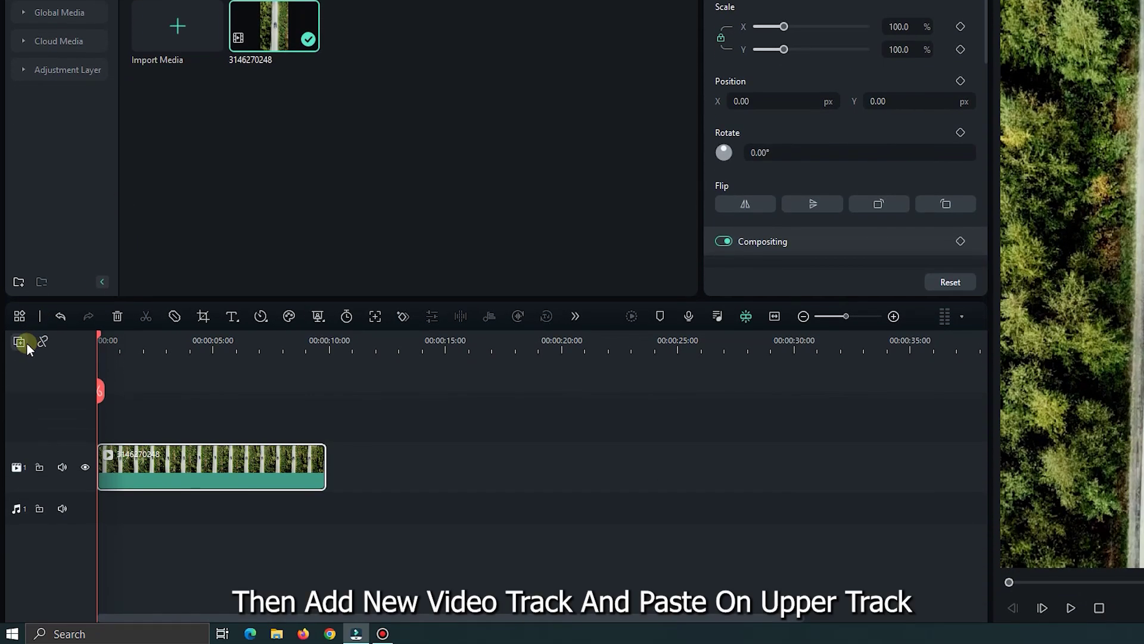
{"action": "left_click", "coordinate": [26, 343]}
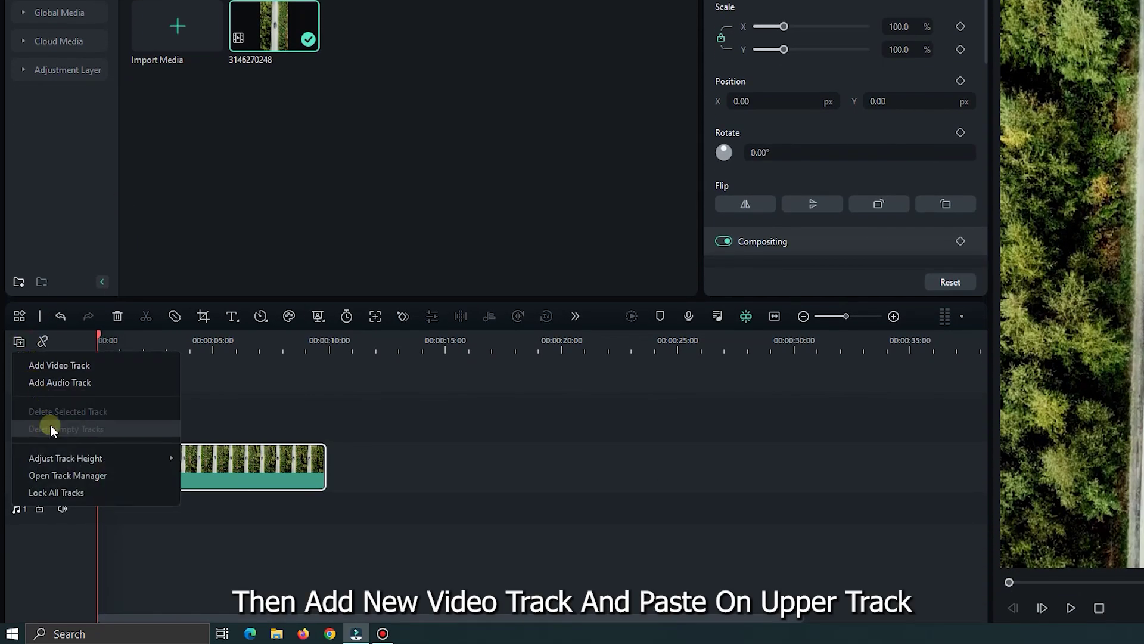
{"action": "left_click", "coordinate": [66, 366]}
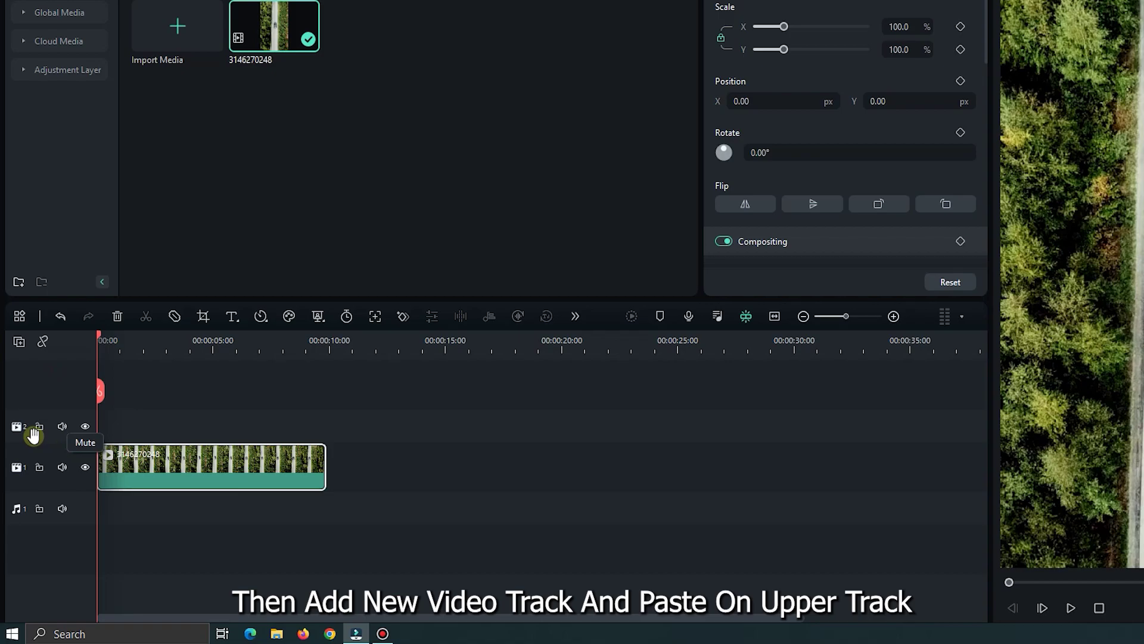
{"action": "left_click", "coordinate": [53, 416]}
{"action": "key", "text": "ctrl+v"}
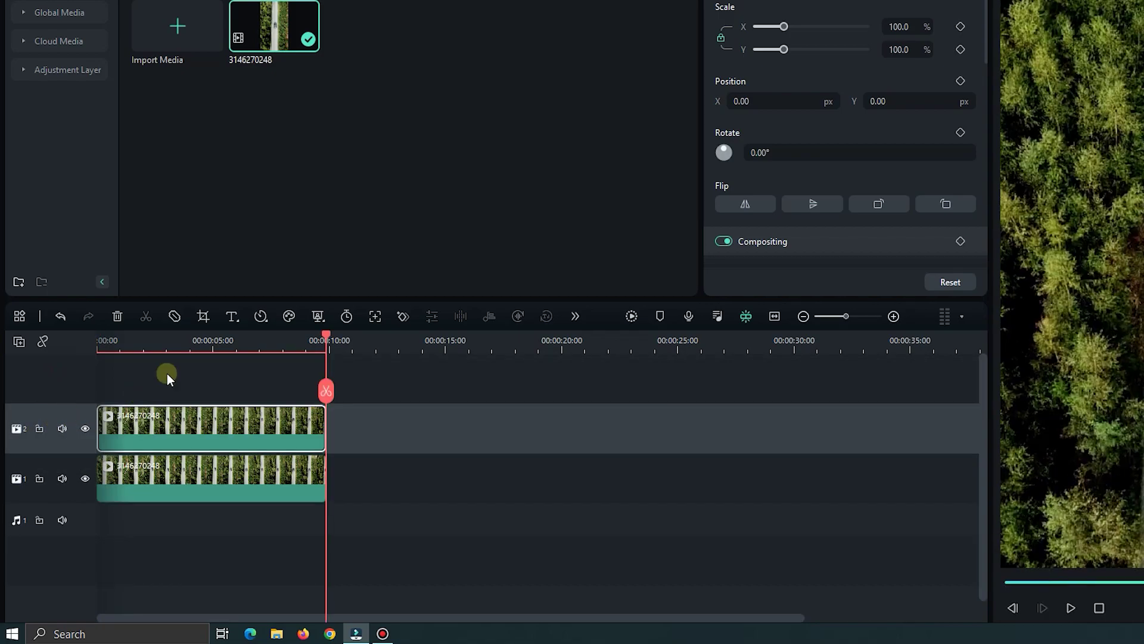
{"action": "left_click_drag", "start_coordinate": [145, 341], "coordinate": [89, 335]}
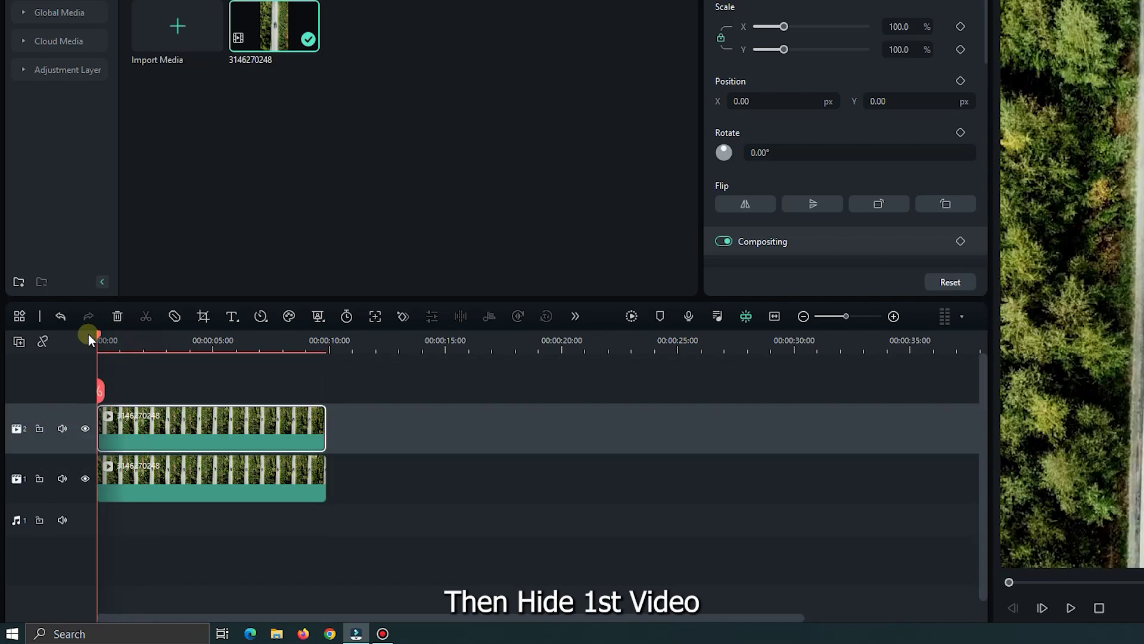
{"action": "left_click", "coordinate": [84, 481]}
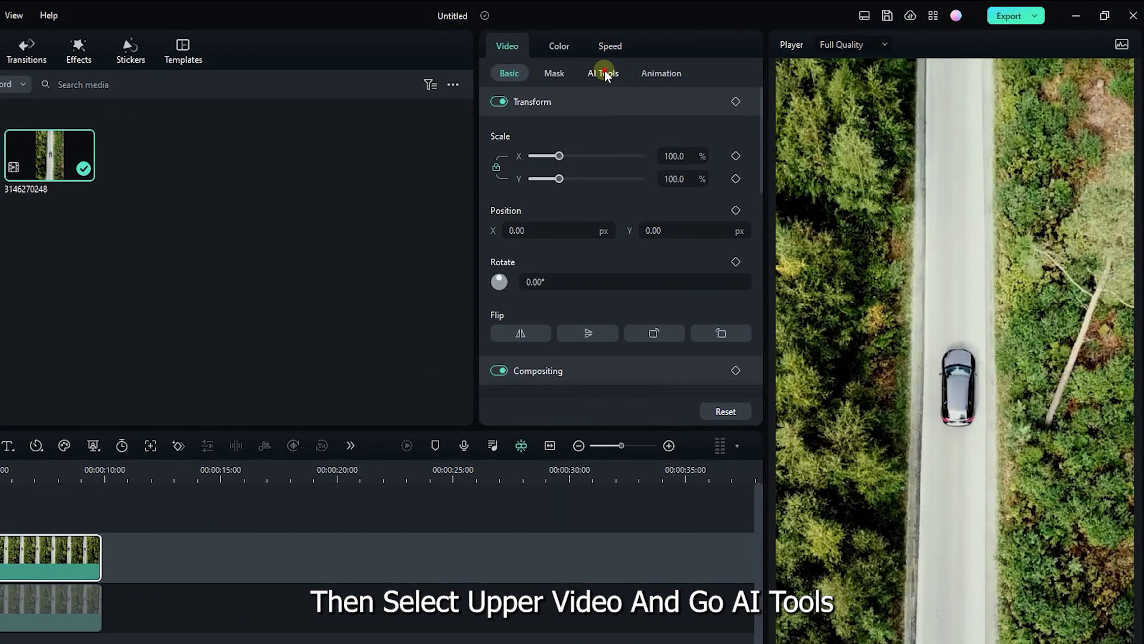
- Enable Smart Cutout under AI Tools for the upper road clip and launch its editor
{"action": "left_click", "coordinate": [603, 73]}
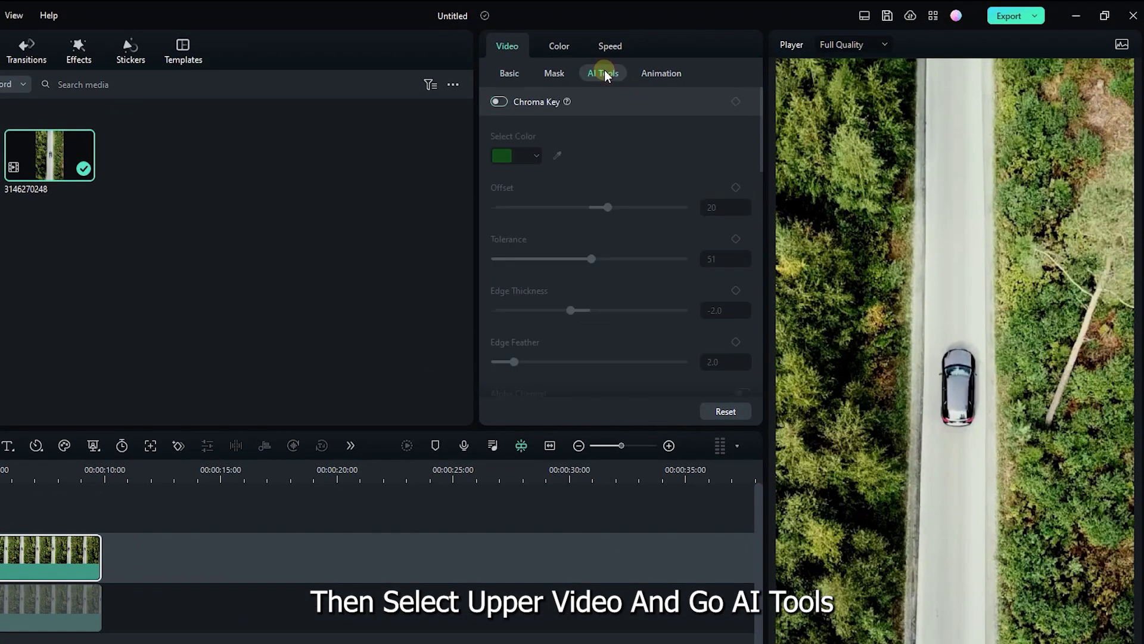
{"action": "scroll", "coordinate": [607, 252], "scroll_direction": "down", "scroll_amount": 3}
{"action": "scroll", "coordinate": [606, 252], "scroll_direction": "down", "scroll_amount": 3}
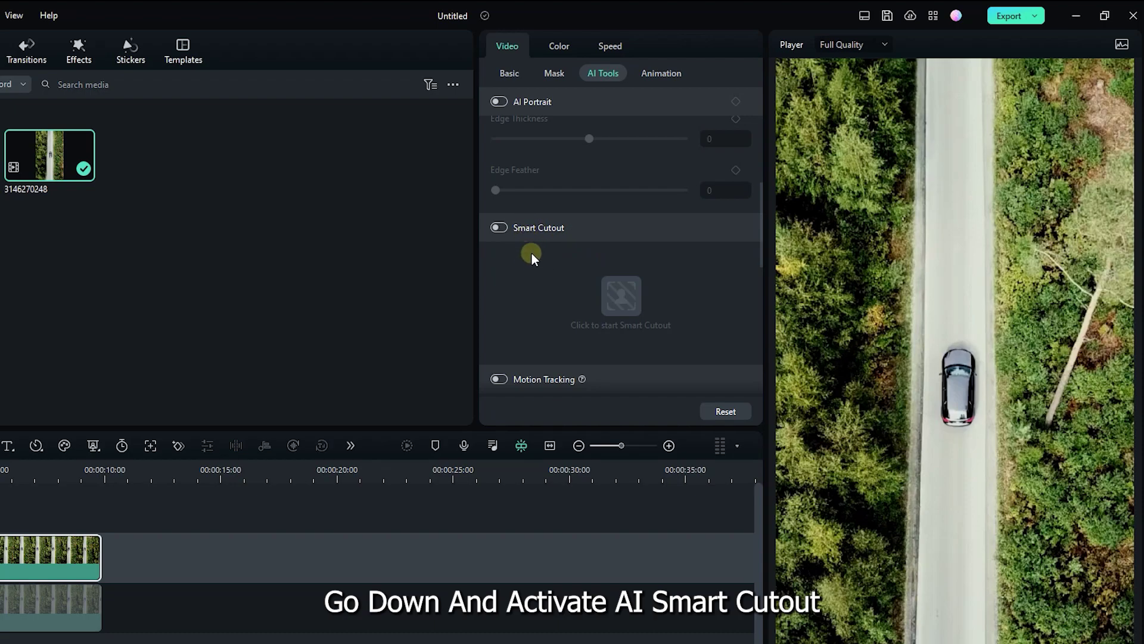
{"action": "left_click", "coordinate": [498, 228]}
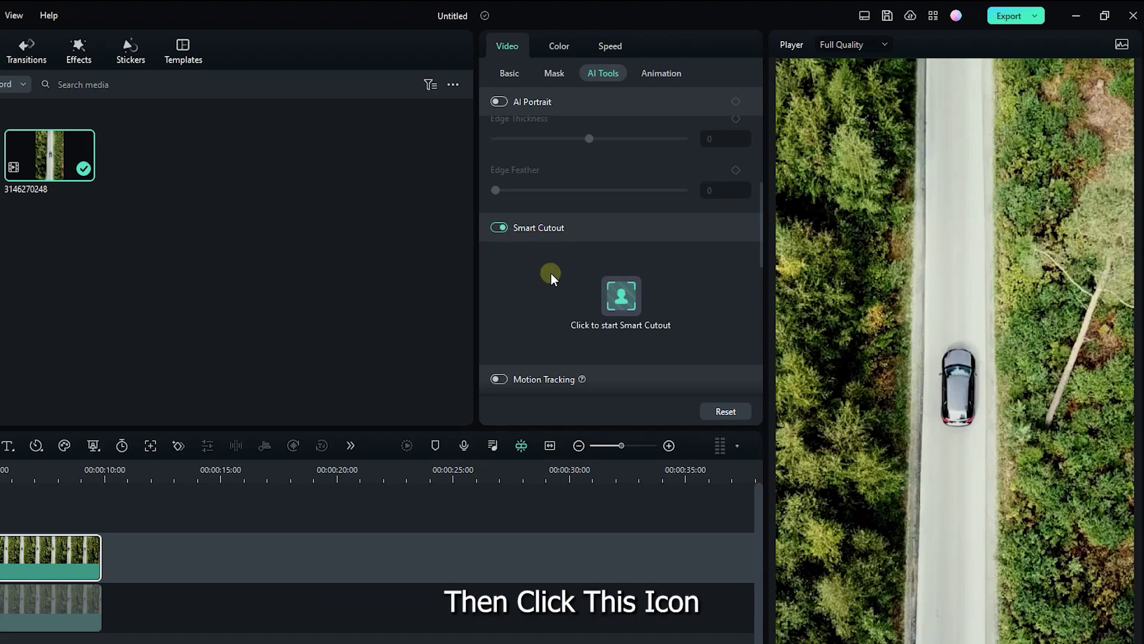
{"action": "left_click", "coordinate": [610, 299]}
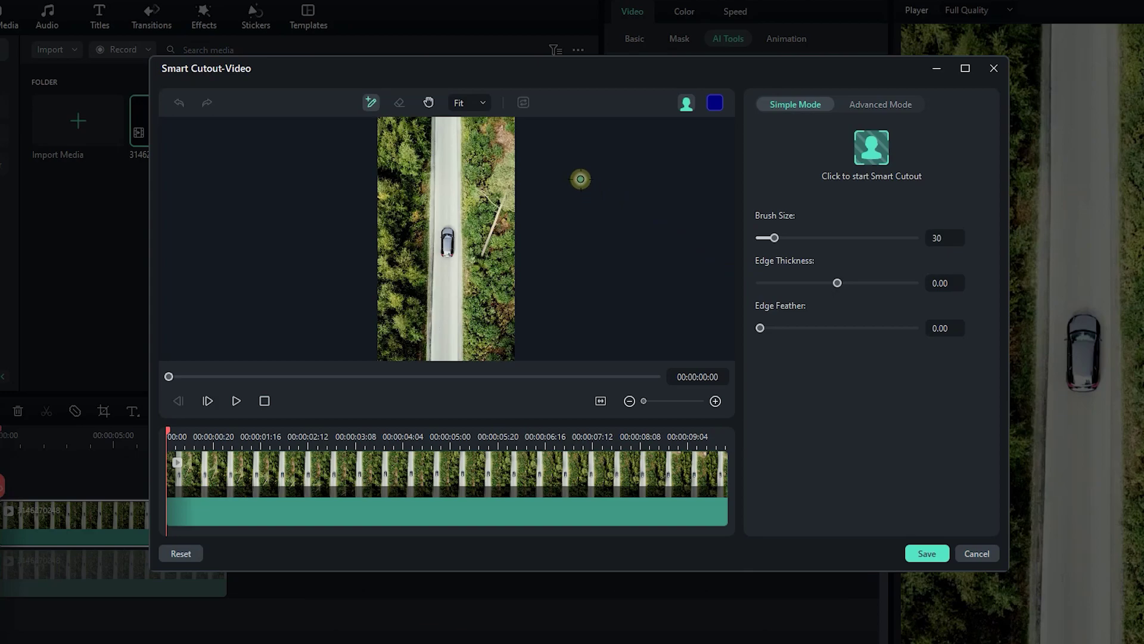
- Brush over the car at 100% zoom, set Edge Thickness 22.22 and Edge Feather 6.76
{"action": "left_click", "coordinate": [466, 103]}
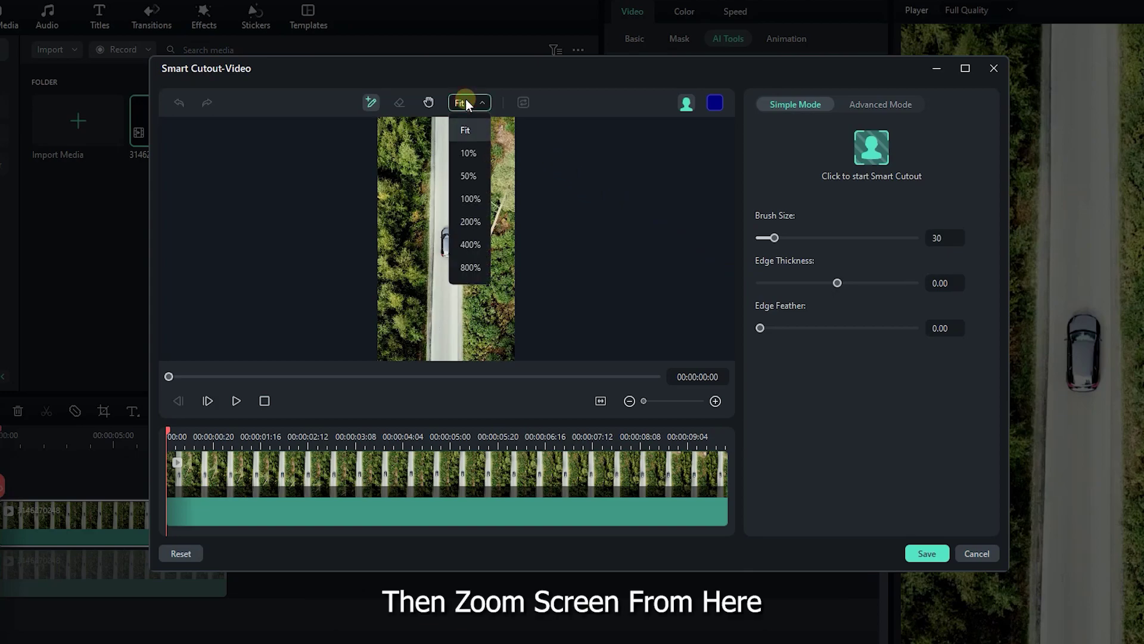
{"action": "left_click", "coordinate": [470, 198]}
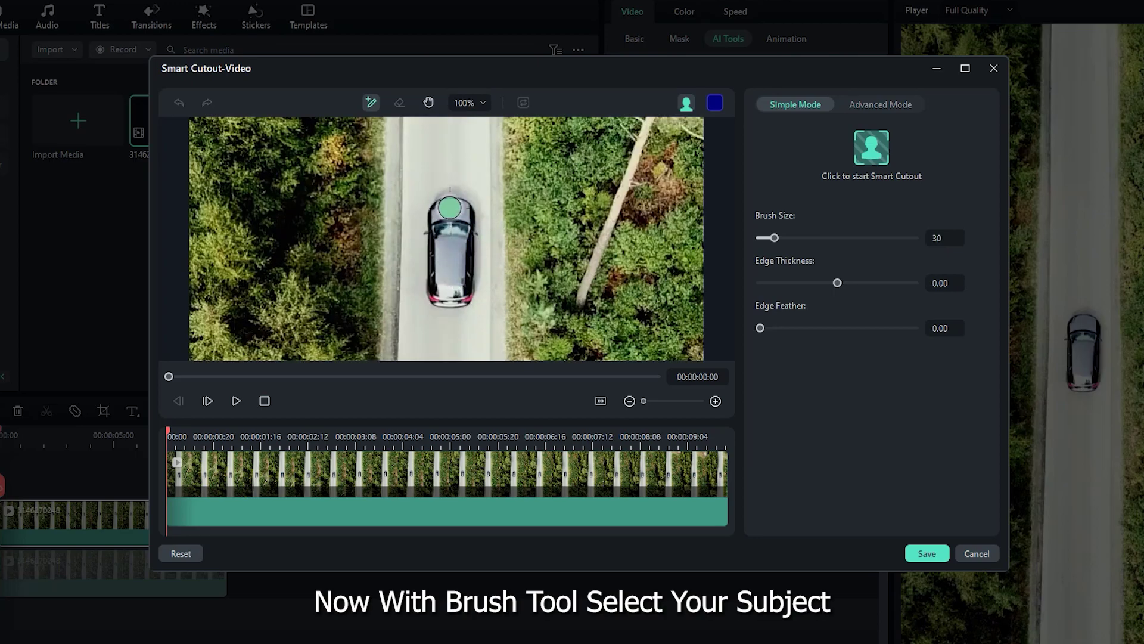
{"action": "left_click_drag", "start_coordinate": [448, 207], "coordinate": [447, 301]}
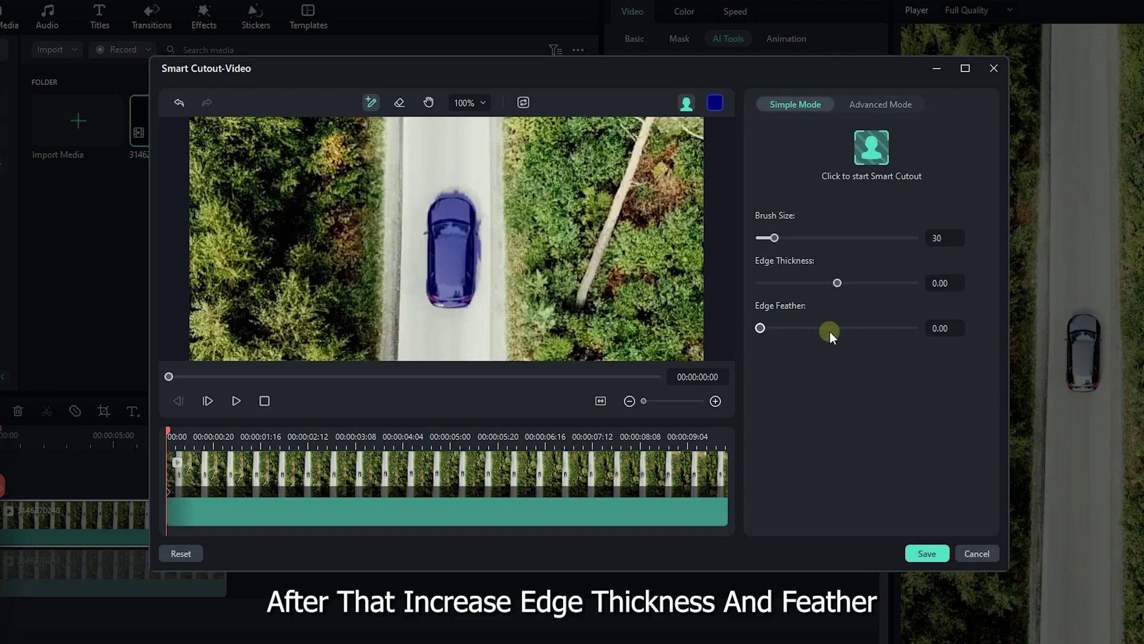
{"action": "mouse_move", "coordinate": [837, 295]}
{"action": "left_mouse_down"}
{"action": "mouse_move", "coordinate": [835, 280]}
{"action": "mouse_move", "coordinate": [854, 281]}
{"action": "left_mouse_up"}
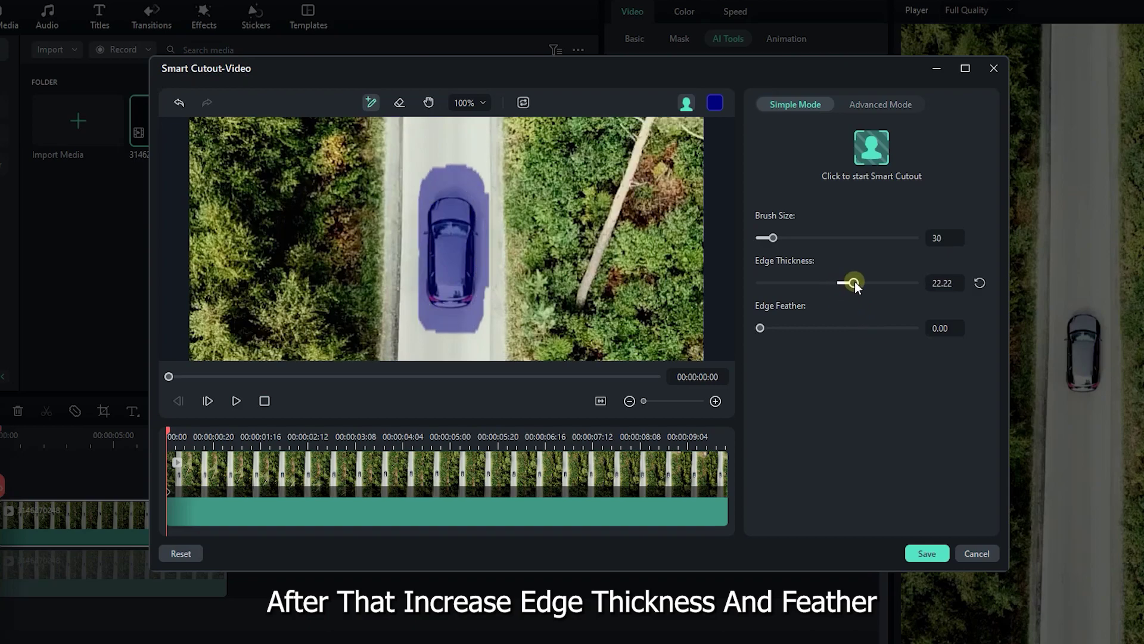
{"action": "left_click_drag", "start_coordinate": [760, 328], "coordinate": [813, 328]}
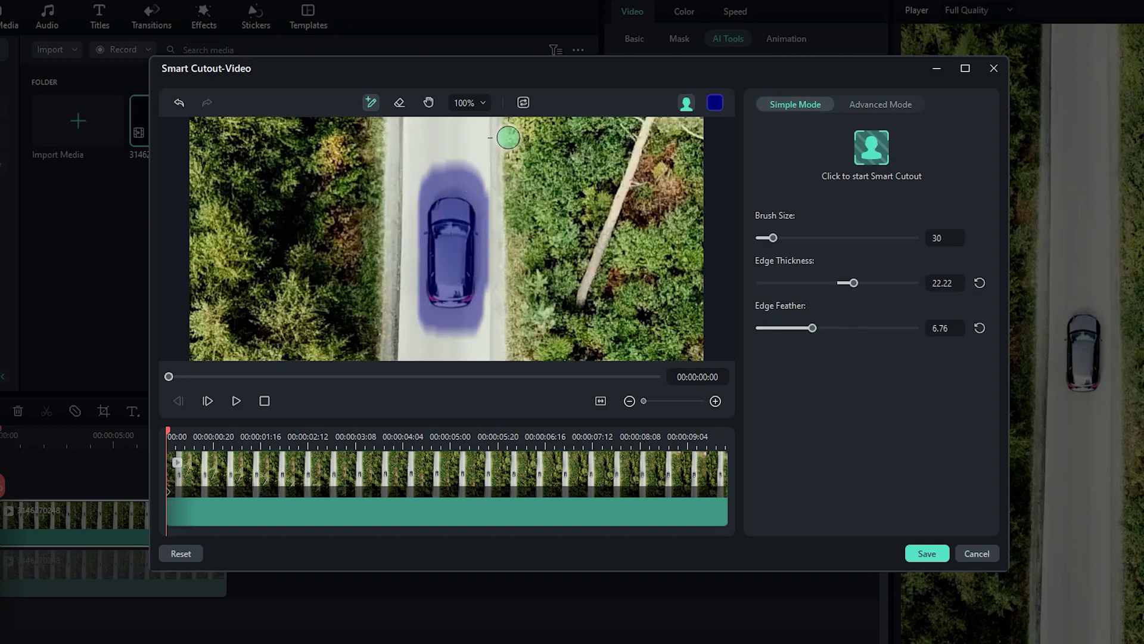
{"action": "left_click", "coordinate": [479, 104]}
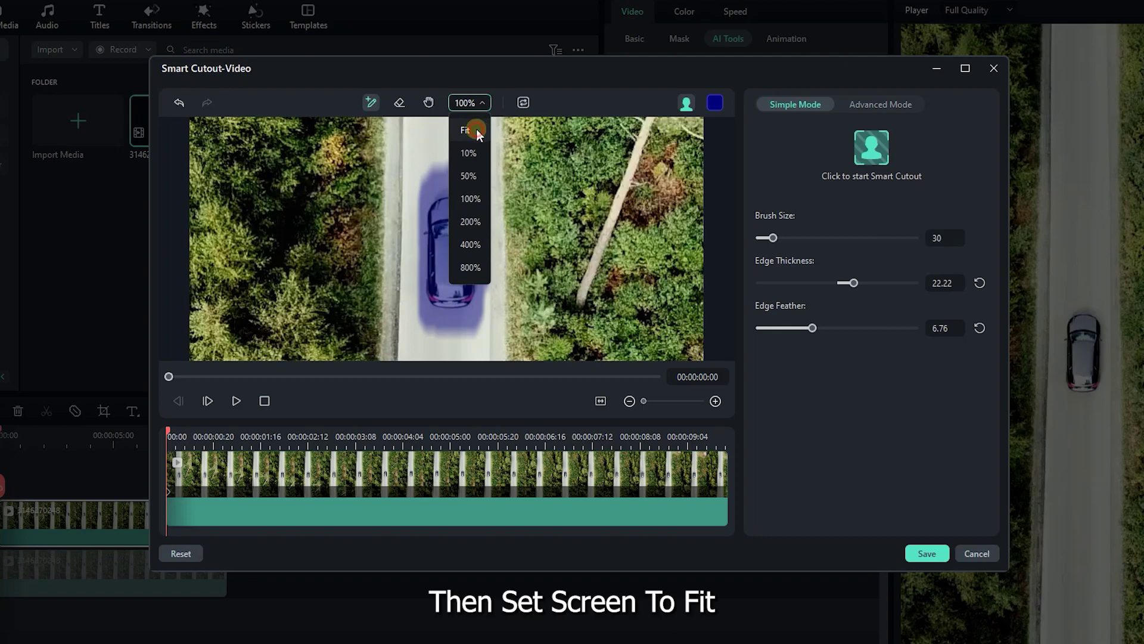
{"action": "left_click", "coordinate": [477, 130]}
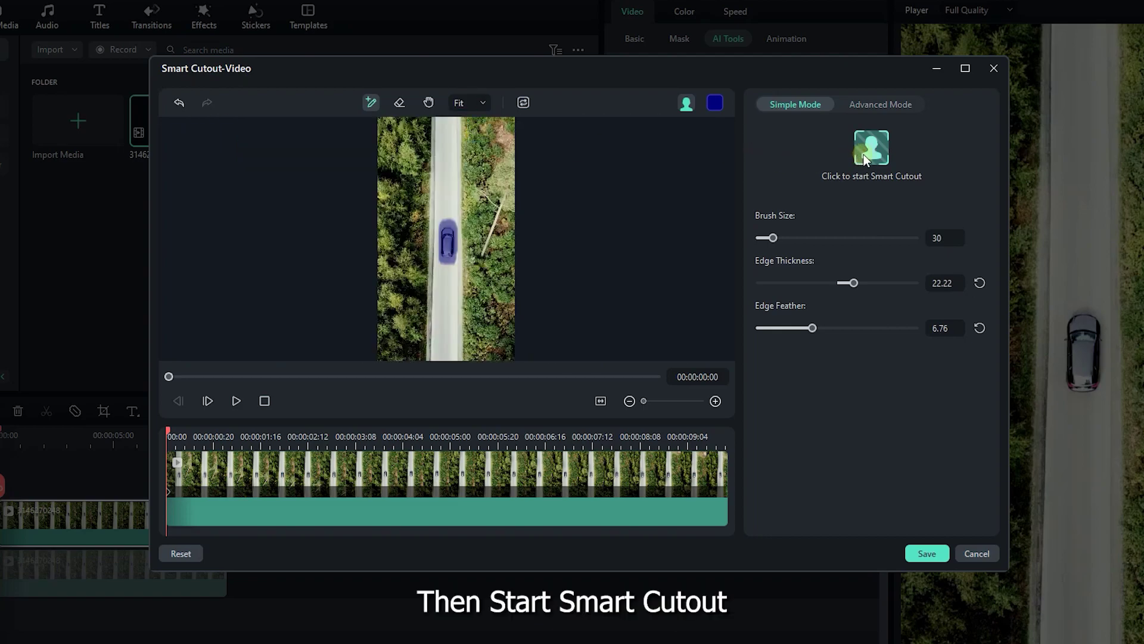
- Run tracking on the car mask, invert it to keep the road, and save the cutout
{"action": "left_click", "coordinate": [865, 154]}
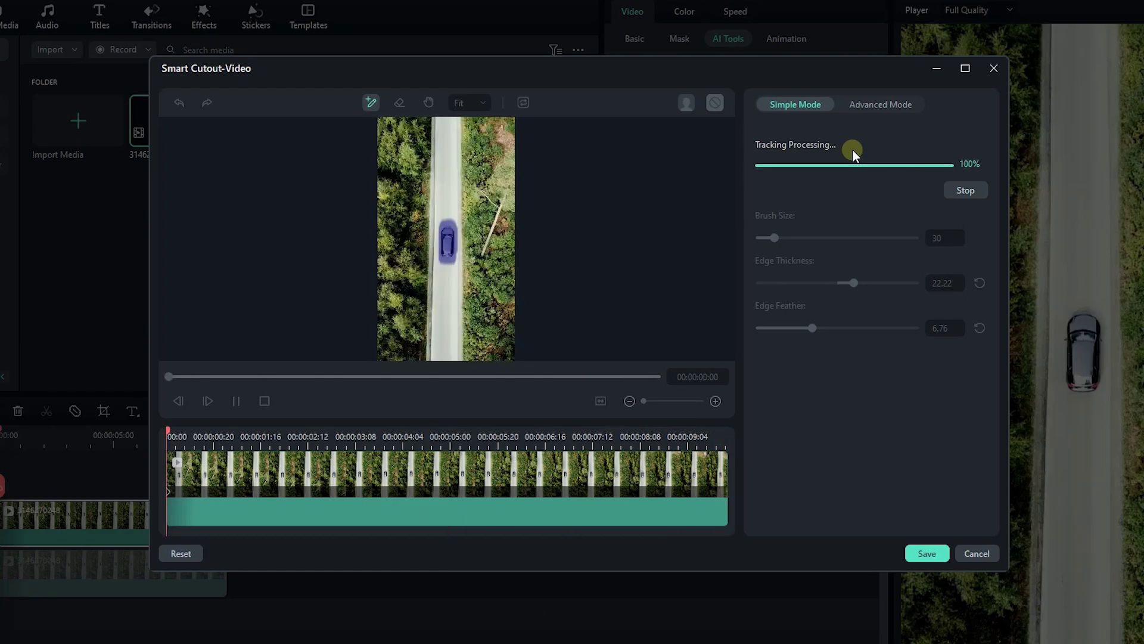
{"action": "left_click", "coordinate": [524, 105]}
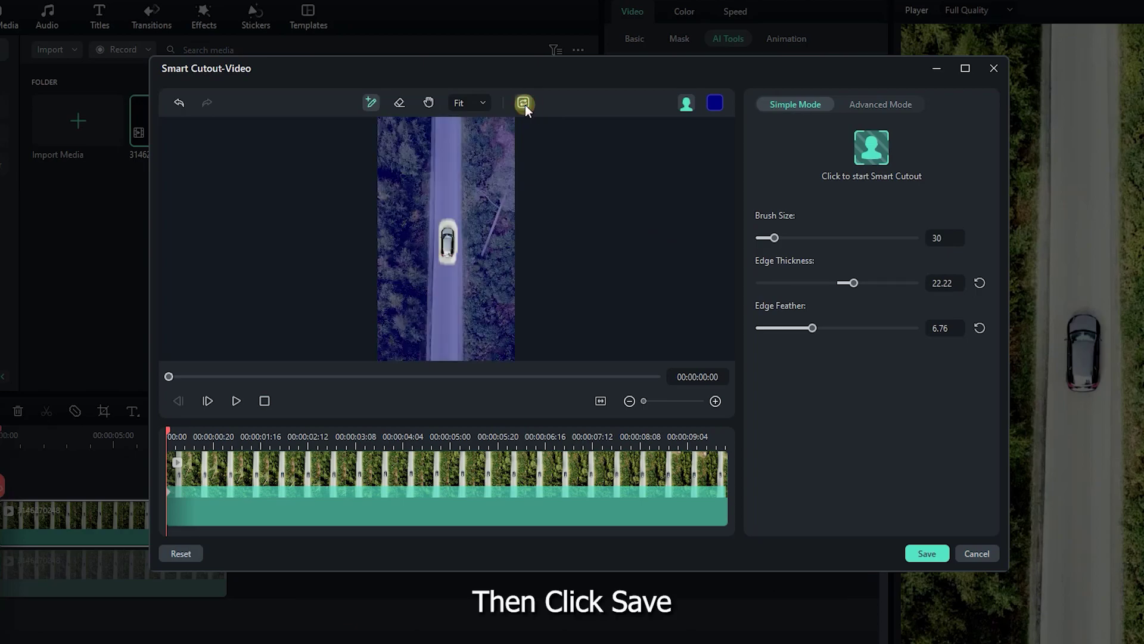
{"action": "left_click", "coordinate": [939, 555]}
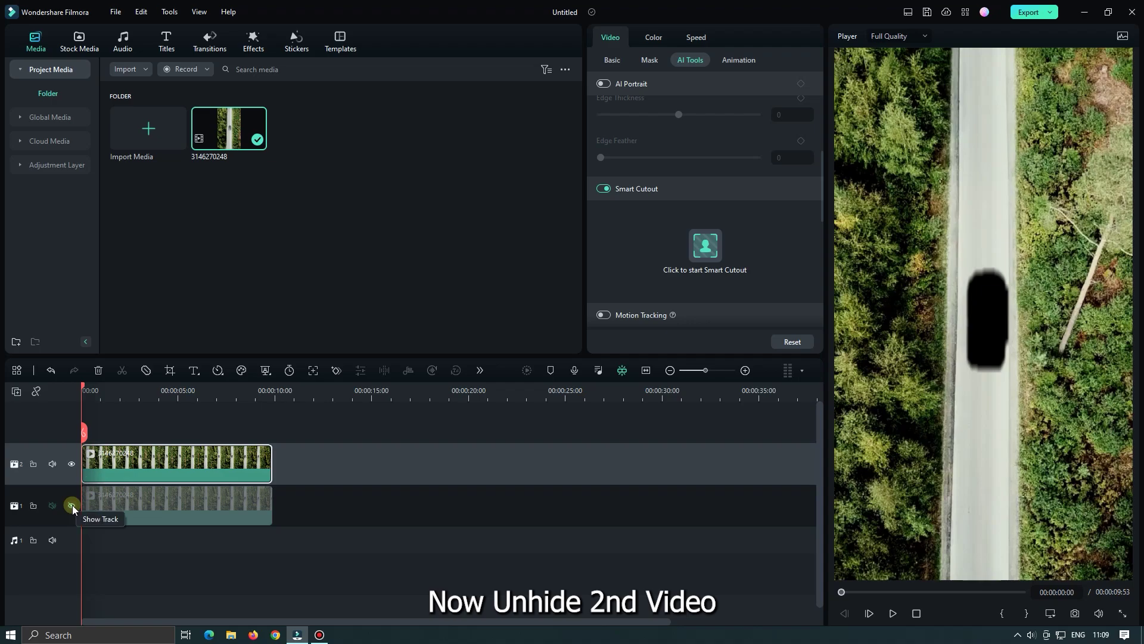
- Make track 1 visible again and select its road clip
{"action": "left_click", "coordinate": [72, 506]}
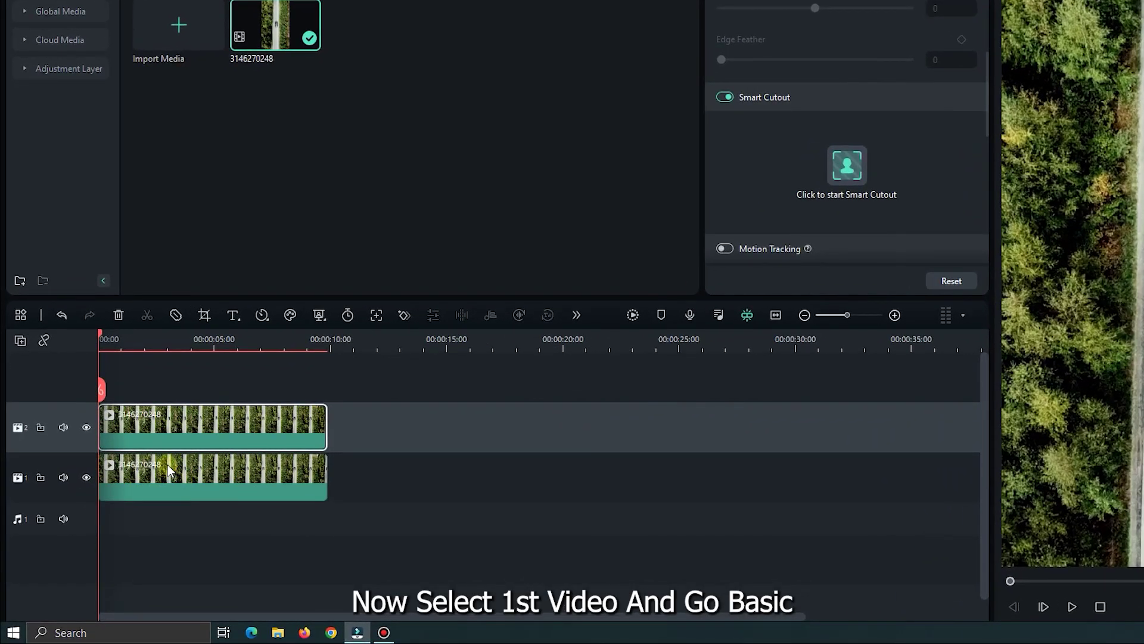
{"action": "left_click", "coordinate": [169, 471]}
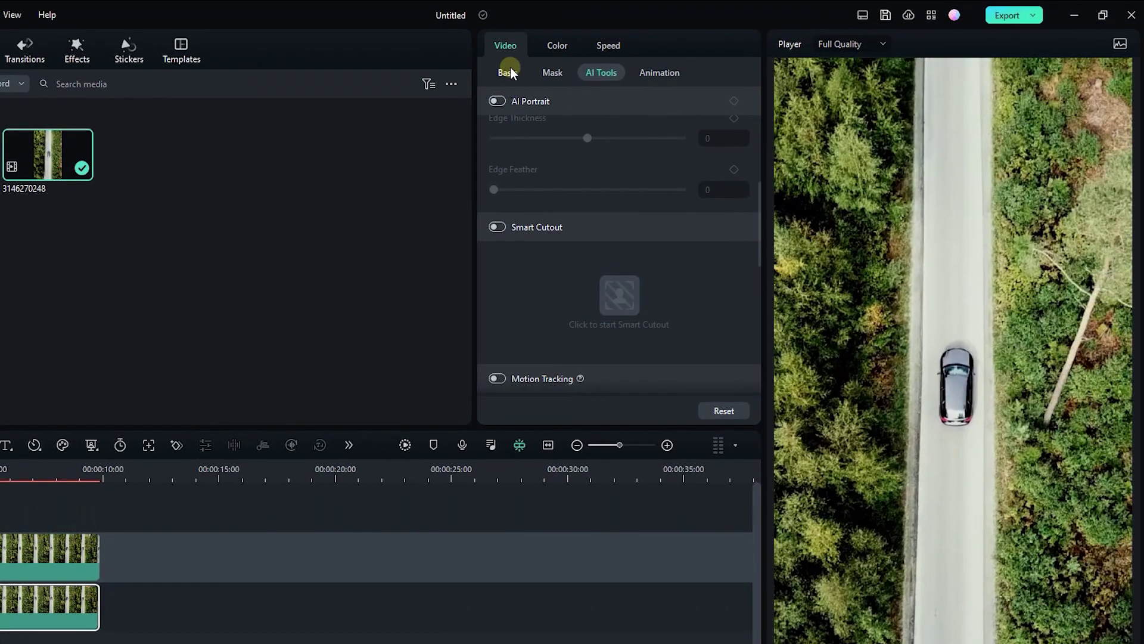
- Shift the lower clip's Position Y up to about -401 px so empty road covers the car
{"action": "left_click", "coordinate": [508, 72]}
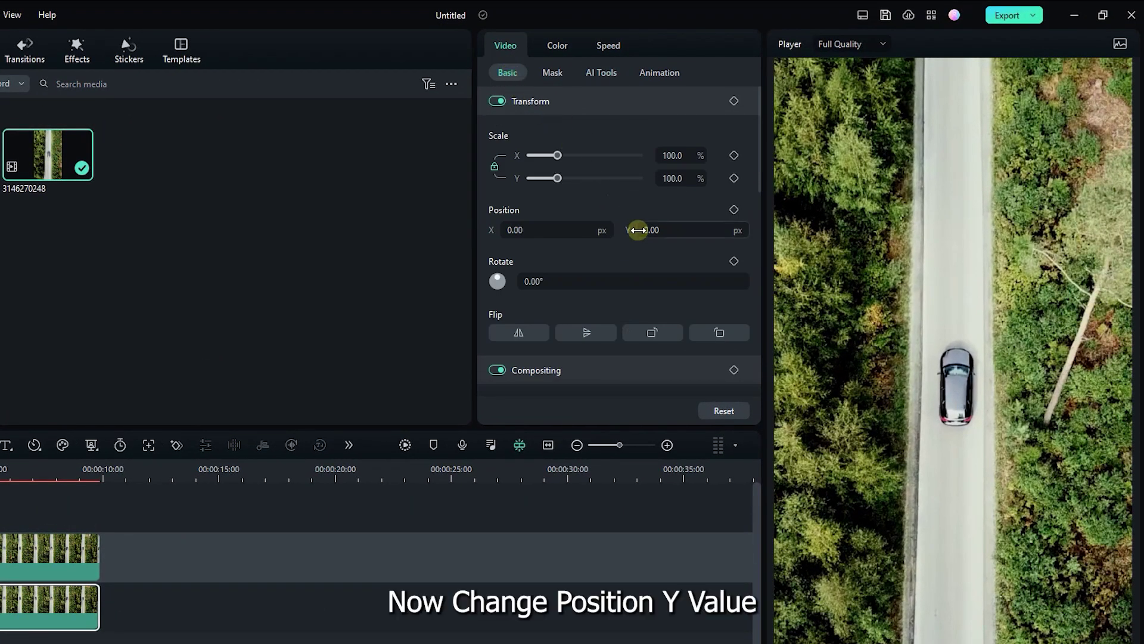
{"action": "left_click_drag", "start_coordinate": [686, 230], "coordinate": [637, 230]}
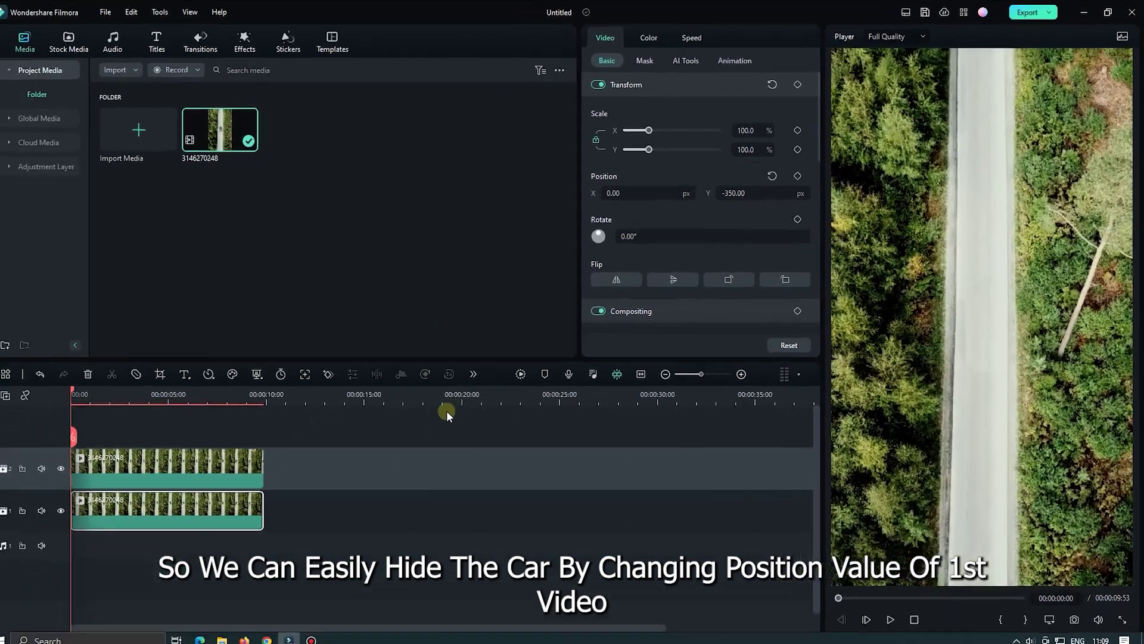
{"action": "key", "text": "space"}
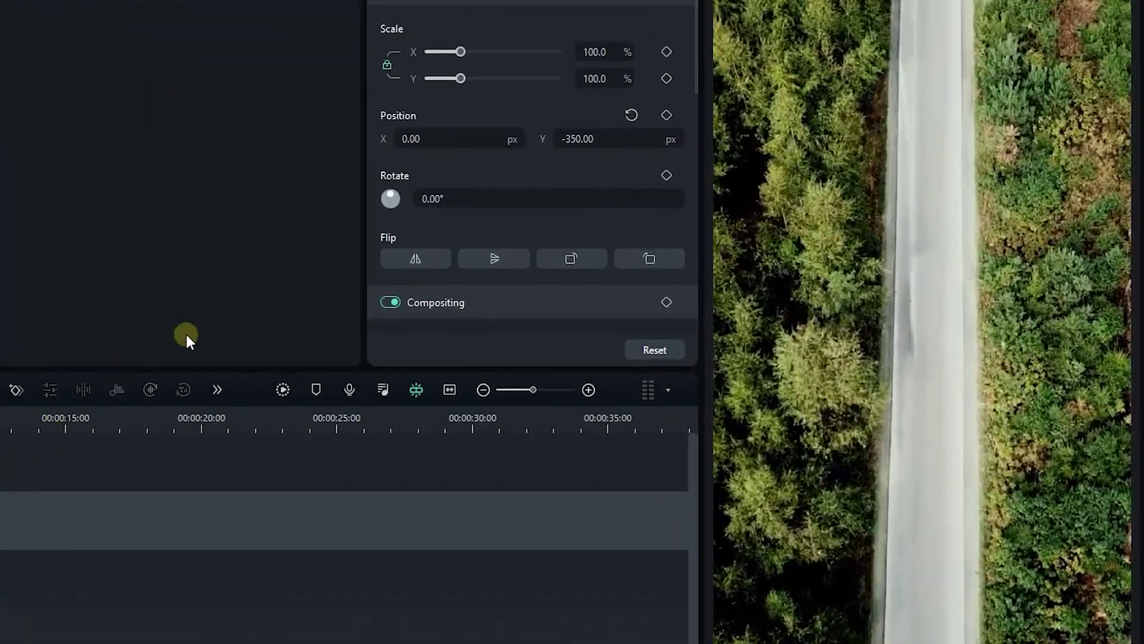
{"action": "left_click_drag", "start_coordinate": [579, 146], "coordinate": [540, 146]}
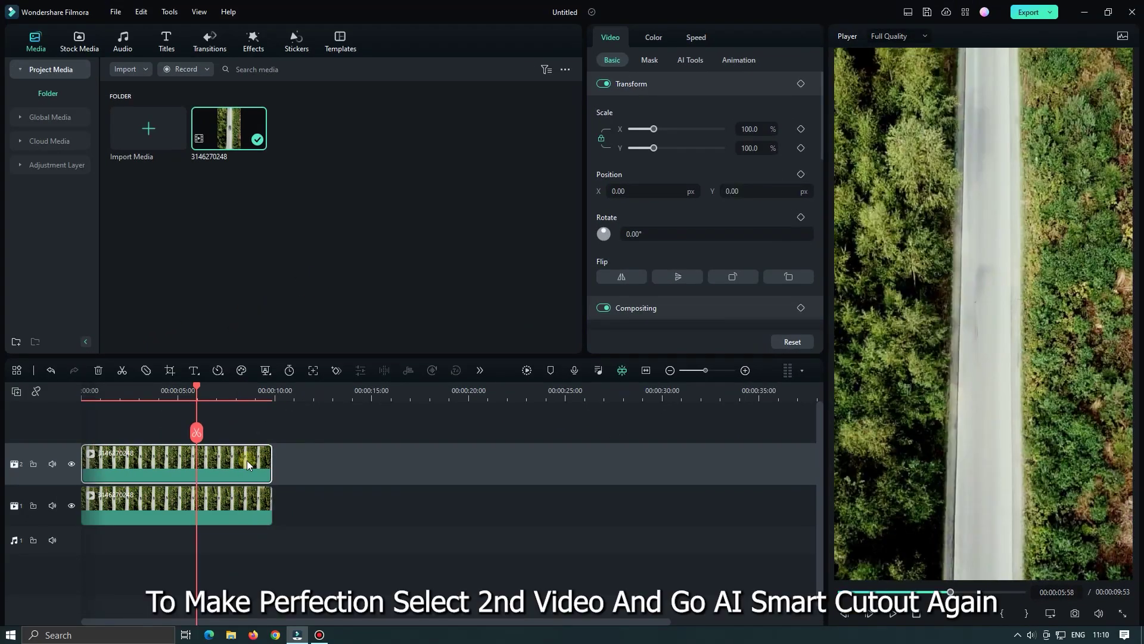
- Save the top clip's Smart Cutout at edge thickness 39.81, feather 9.17, then replay from start
{"action": "left_click", "coordinate": [690, 60]}
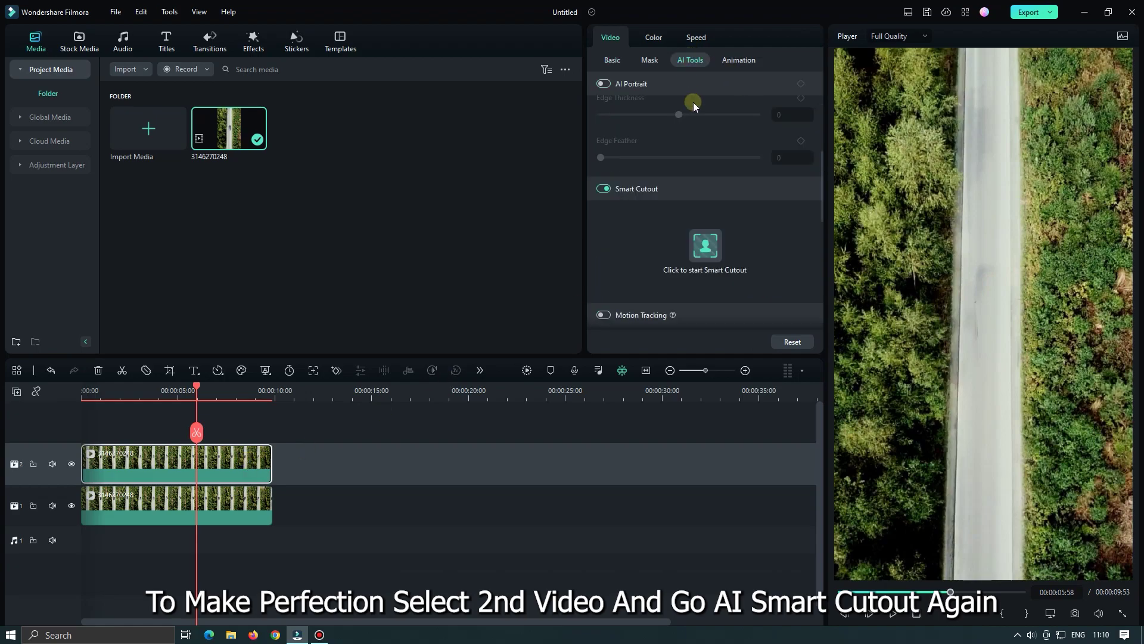
{"action": "left_click", "coordinate": [711, 249]}
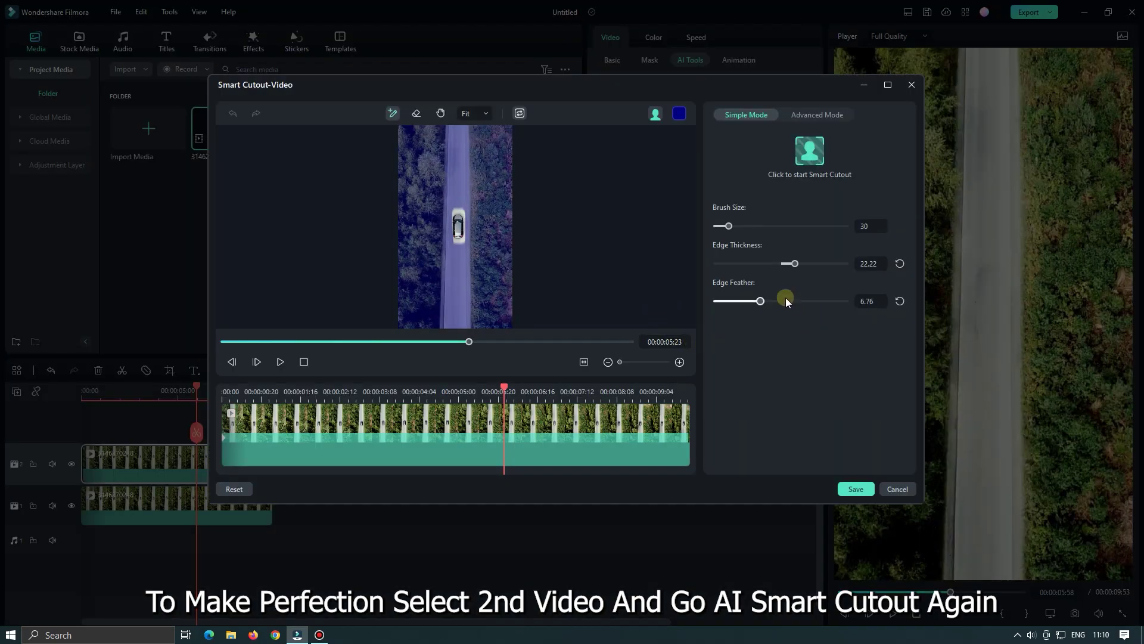
{"action": "left_click_drag", "start_coordinate": [794, 263], "coordinate": [799, 262]}
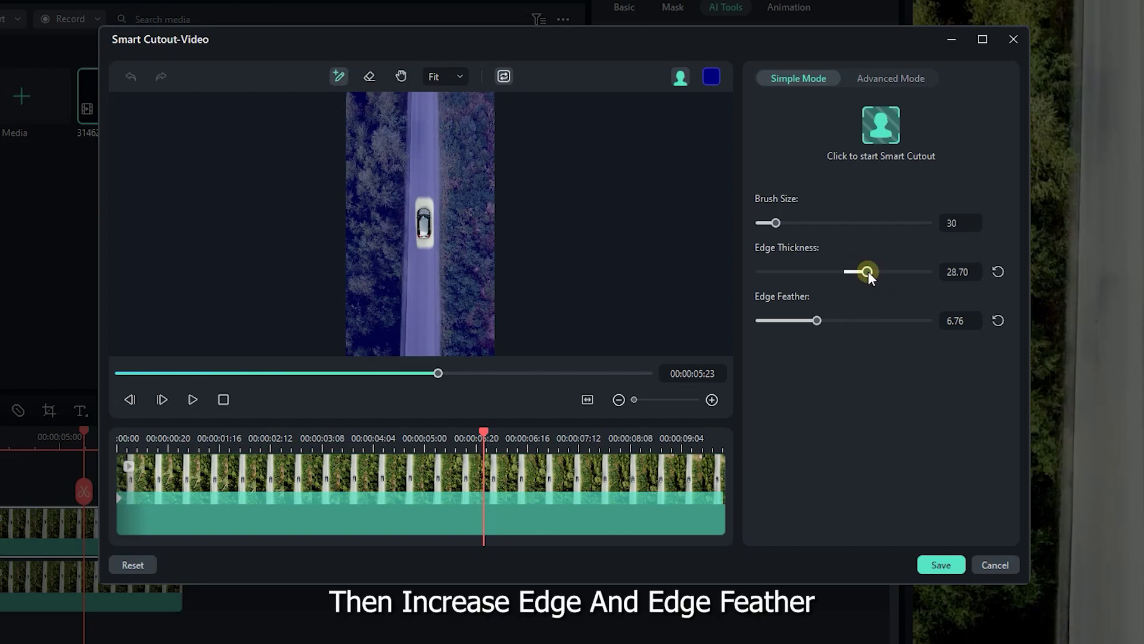
{"action": "left_click_drag", "start_coordinate": [868, 273], "coordinate": [877, 277]}
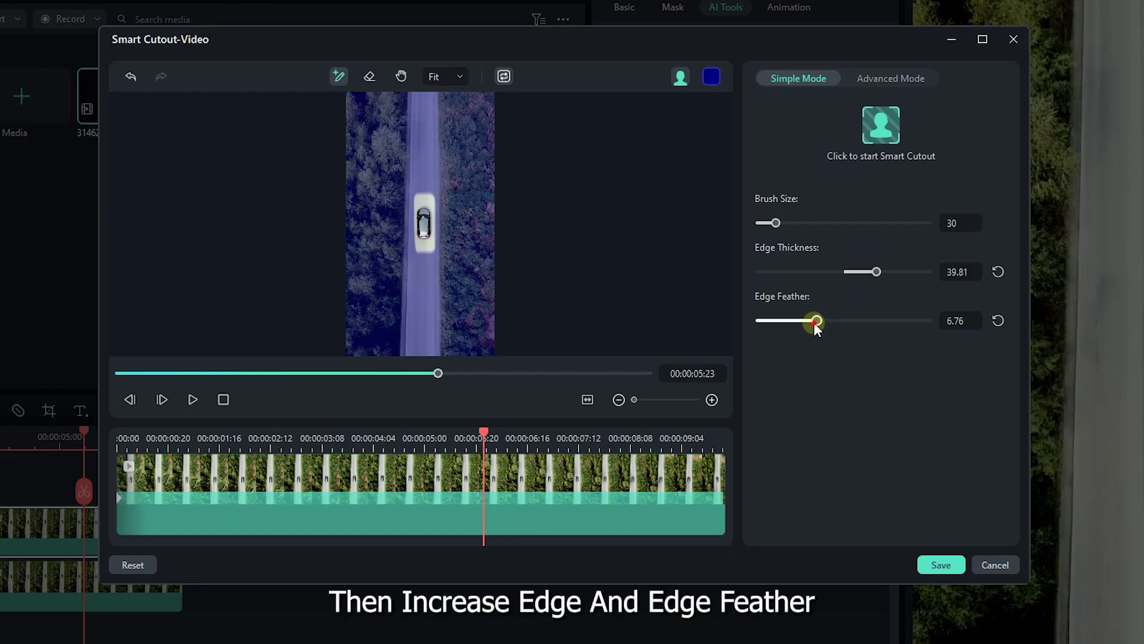
{"action": "left_click_drag", "start_coordinate": [817, 321], "coordinate": [836, 322]}
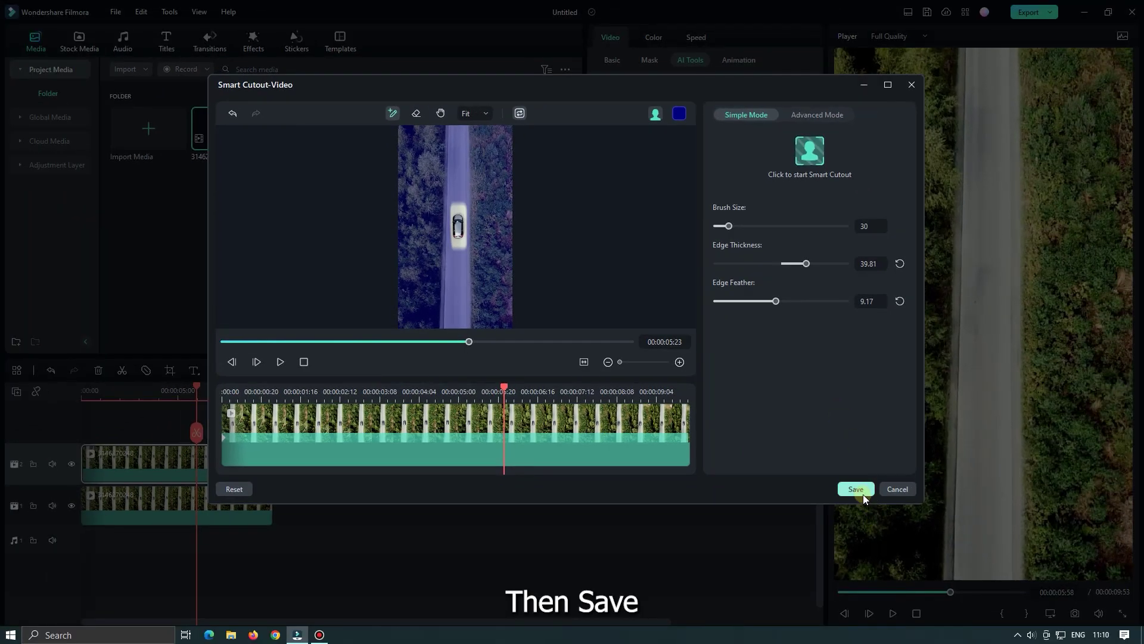
{"action": "left_click", "coordinate": [863, 492]}
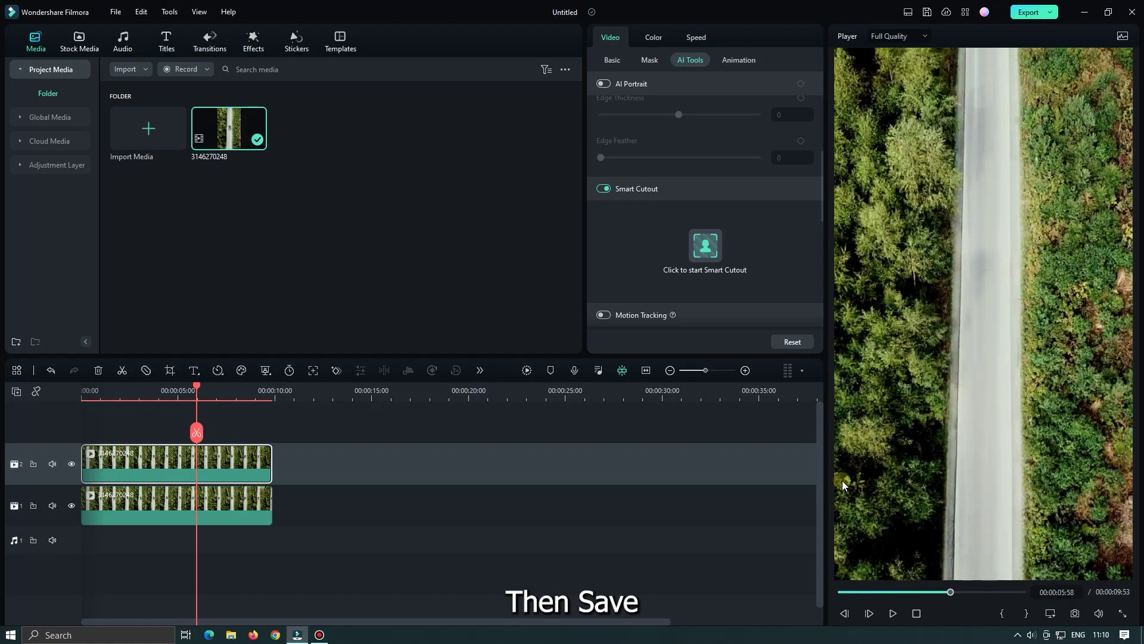
{"action": "left_click_drag", "start_coordinate": [195, 390], "coordinate": [83, 390]}
{"action": "key", "text": "space"}
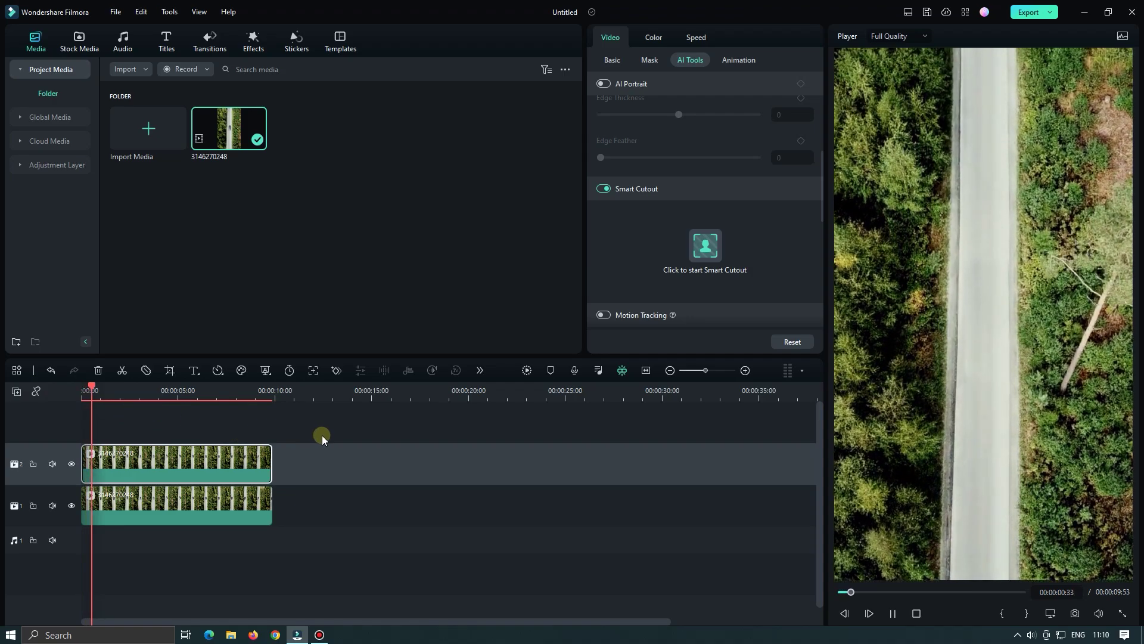